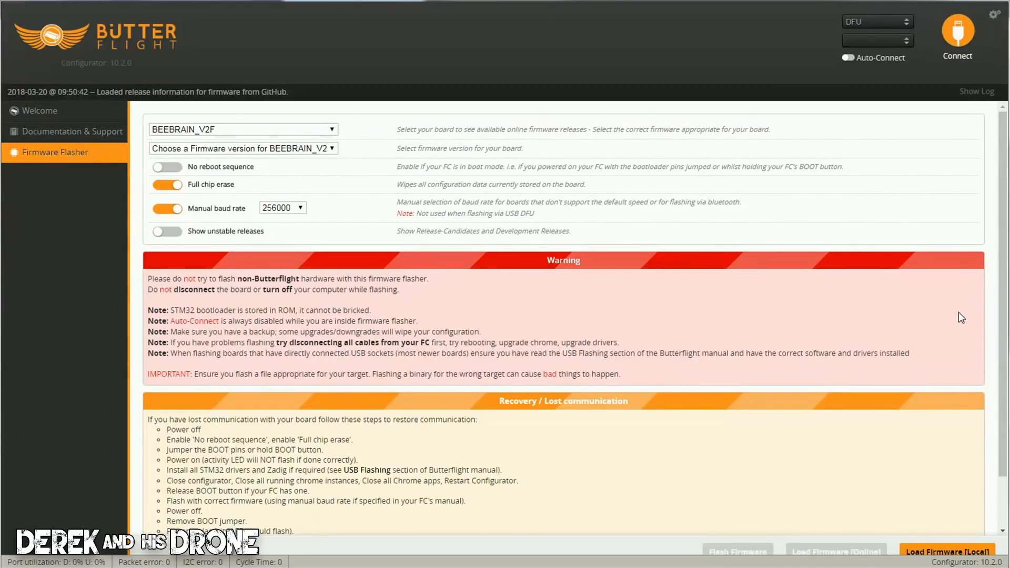
# - Check the board target in the header of the saved AcroBee BeeBrain v2 differential dump file
pyautogui.moveTo(1009, 55); pyautogui.dragTo(444, 55)
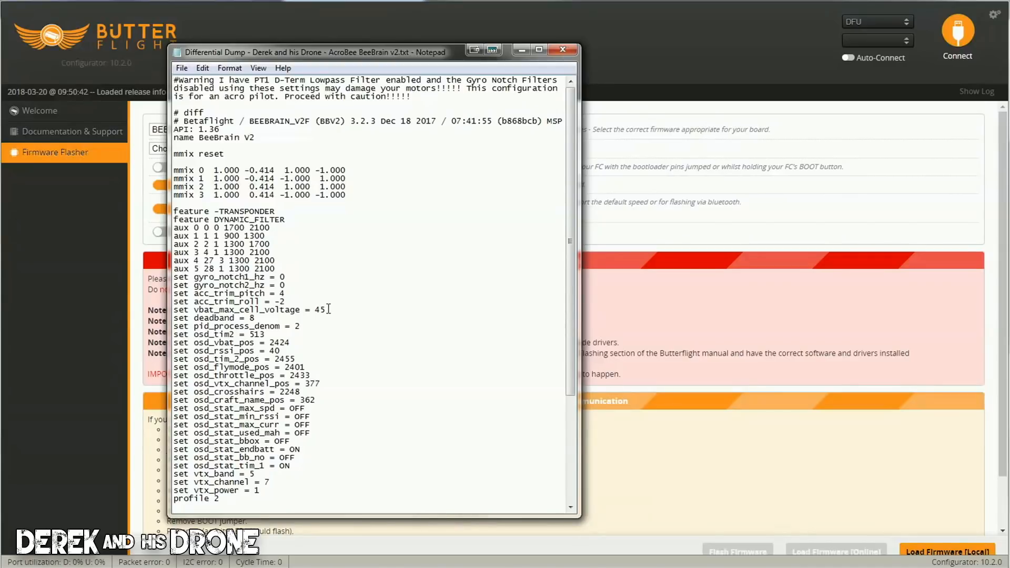
pyautogui.scroll(-4, 328, 309)
pyautogui.scroll(4, 328, 309)
pyautogui.moveTo(184, 120); pyautogui.dragTo(309, 116)
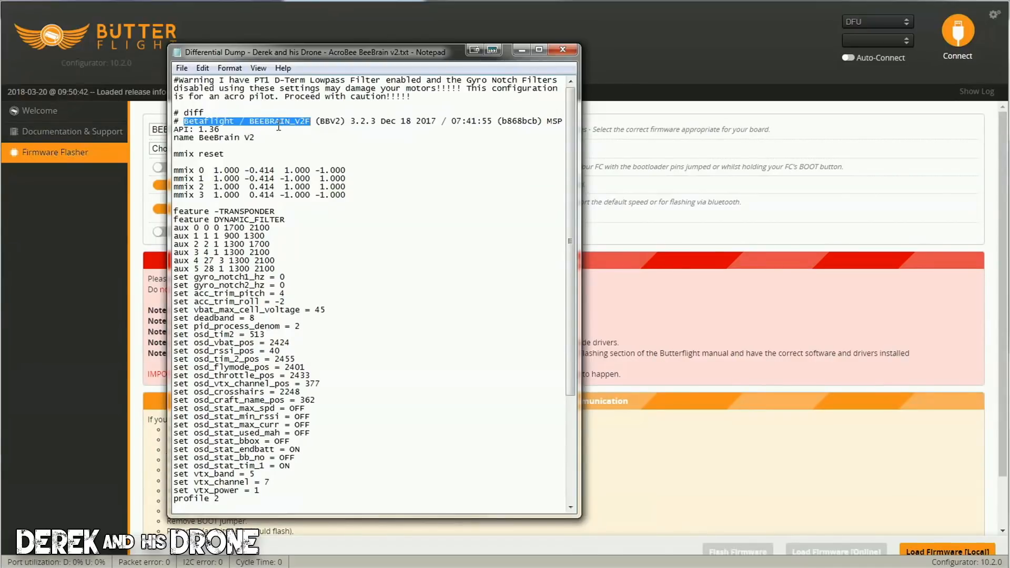
pyautogui.moveTo(240, 124); pyautogui.dragTo(315, 124)
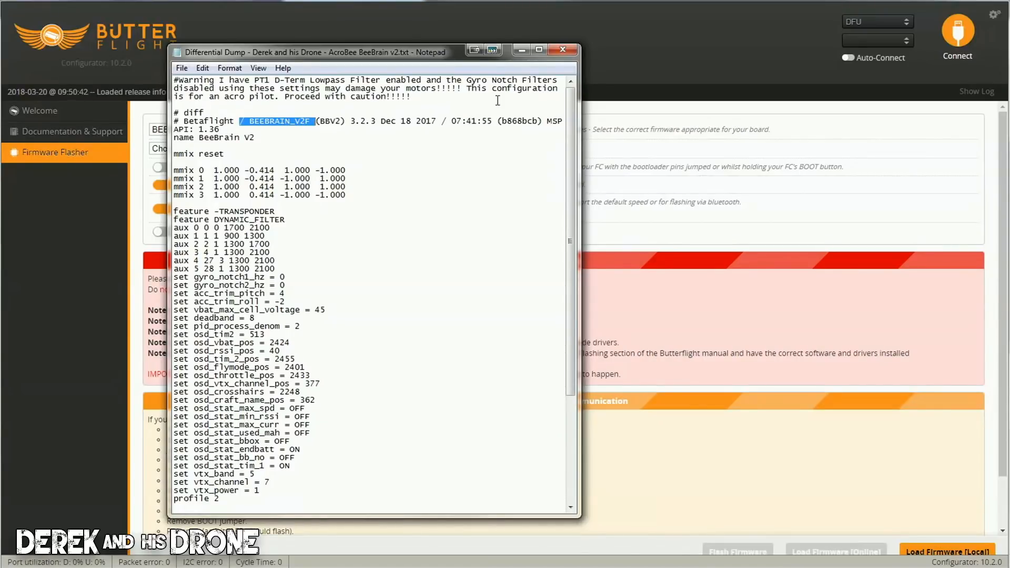
pyautogui.moveTo(360, 50); pyautogui.dragTo(1009, 53)
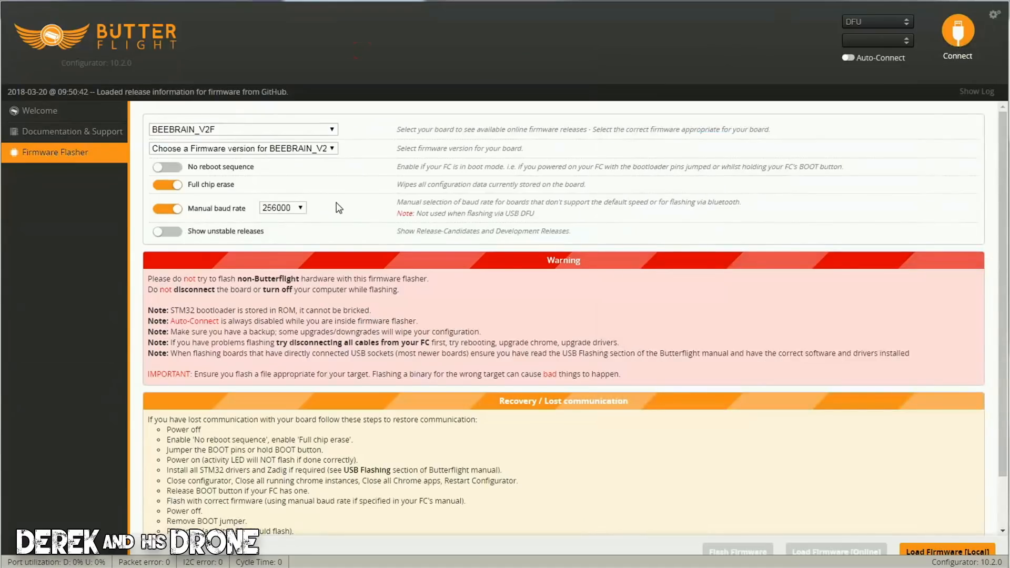
# - Choose the BEEBRAIN_V2F board and its stable 3.4.2 firmware version dated 07-03-2018 for flashing
pyautogui.click(236, 130)
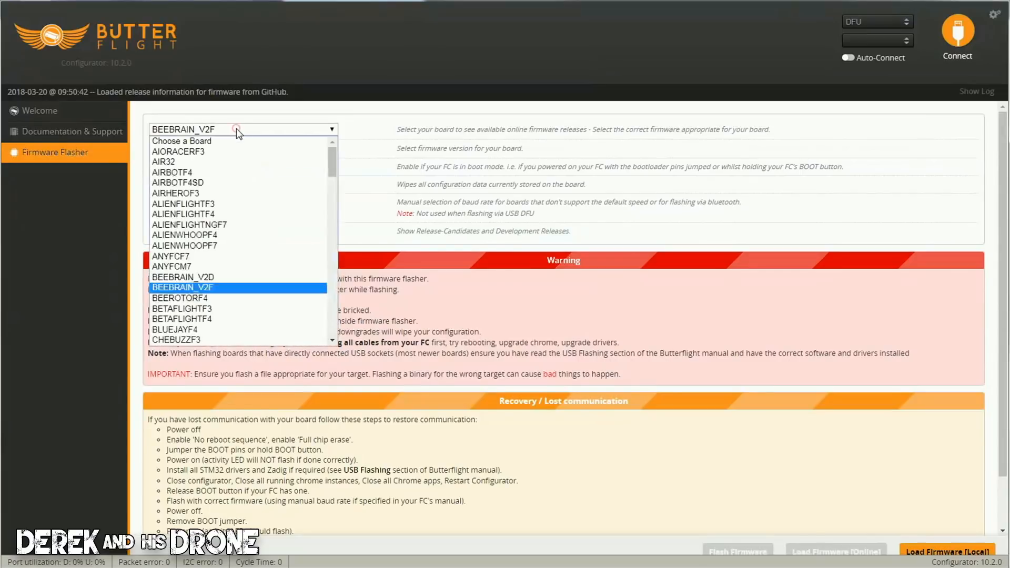
pyautogui.click(227, 288)
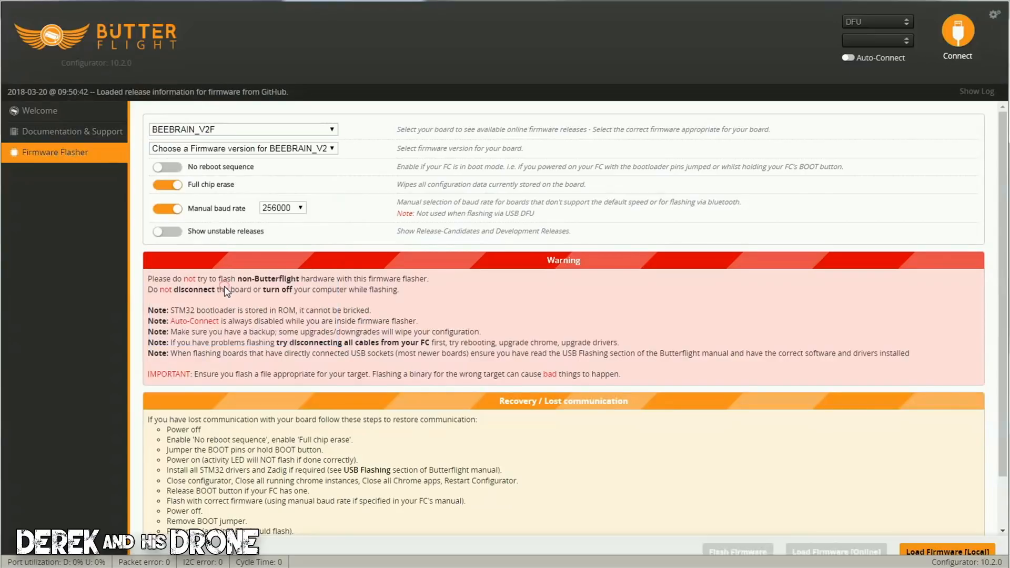
pyautogui.click(330, 153)
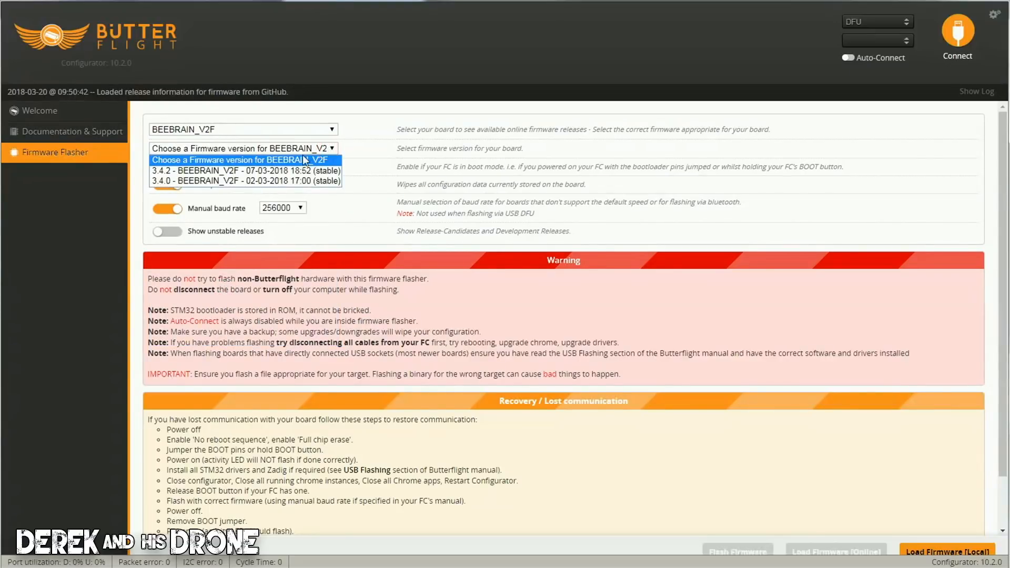
pyautogui.click(275, 172)
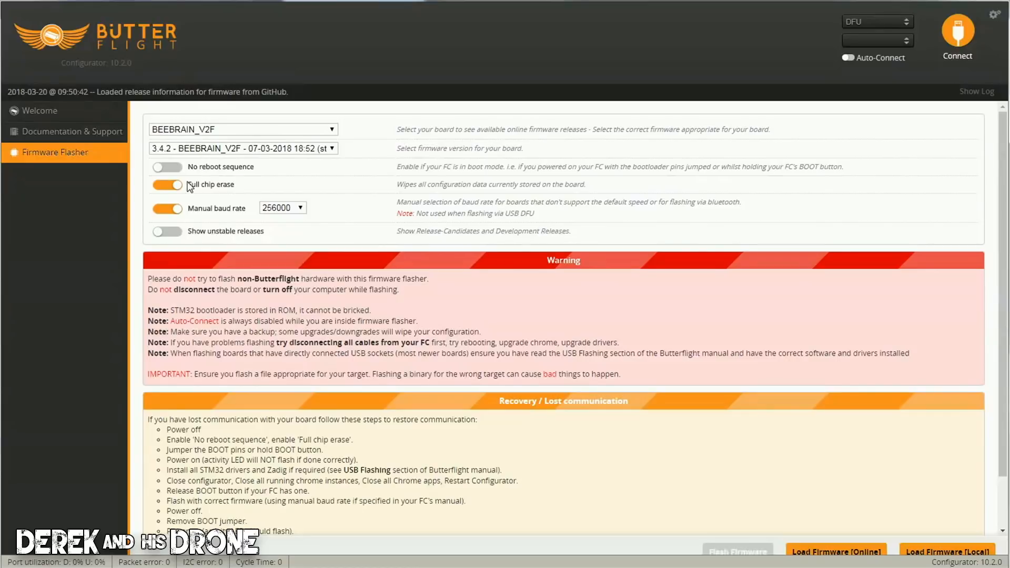
# - Load the chosen firmware online and flash it to the board, and connect to the flight controller on COM26
pyautogui.click(813, 554)
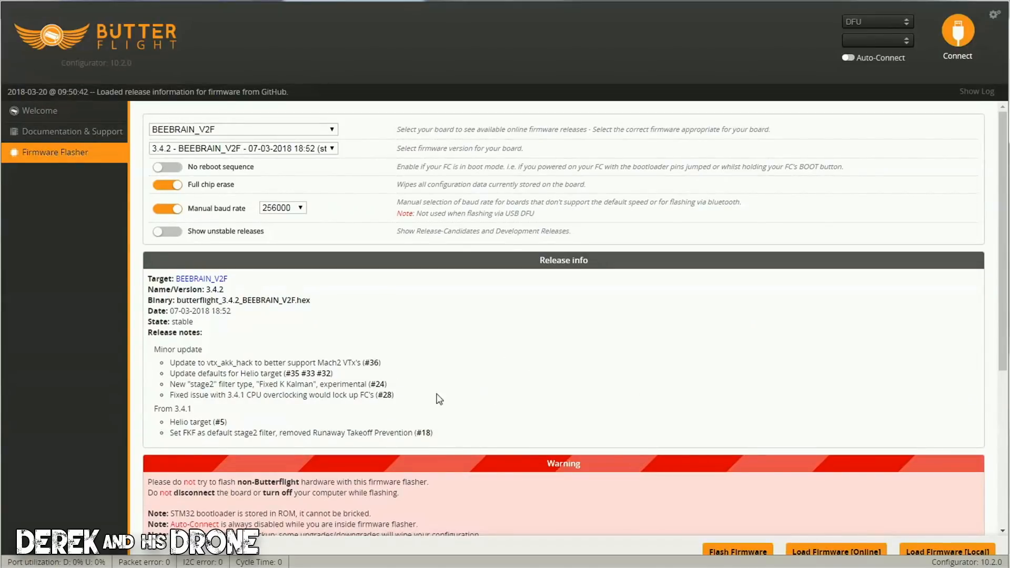
pyautogui.click(741, 552)
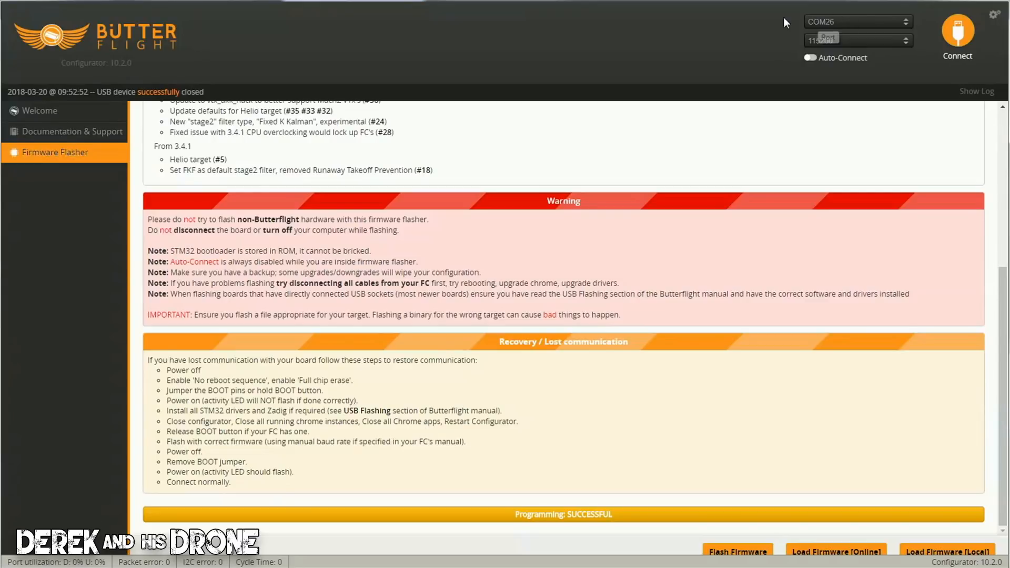
pyautogui.click(957, 32)
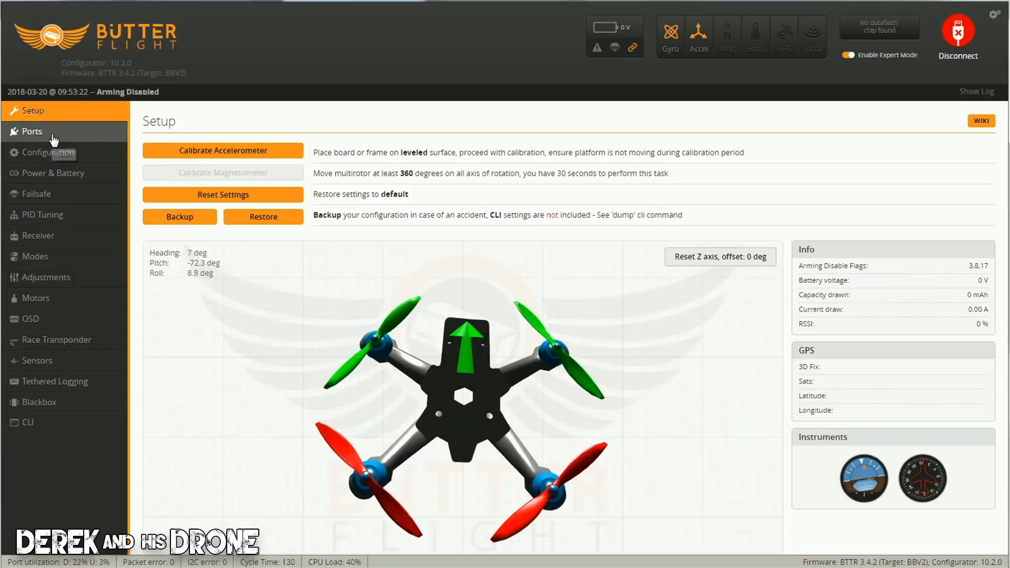
# - Review the UART port assignments and the mixer and ESC/motor settings of the flight controller
pyautogui.click(53, 132)
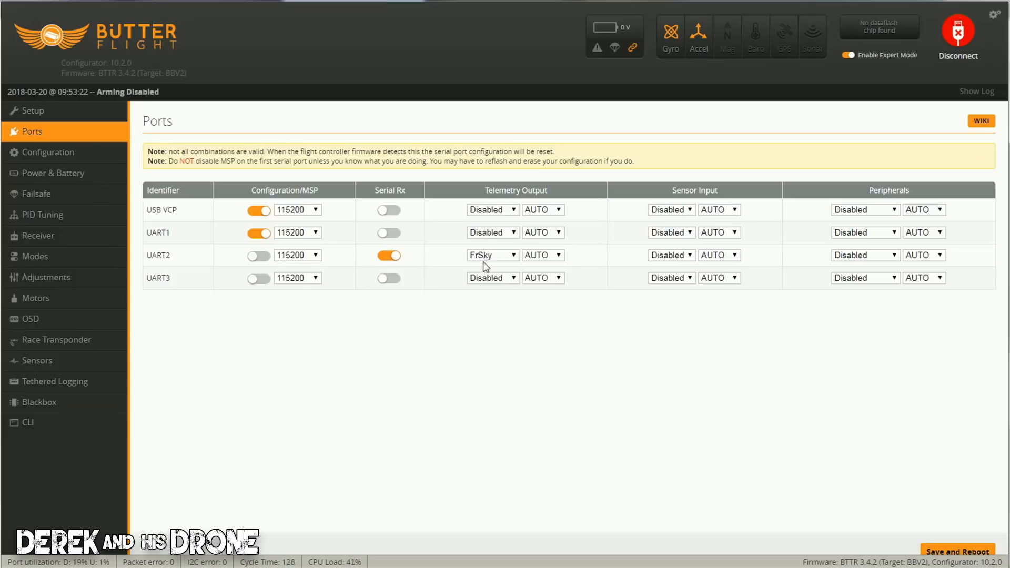
pyautogui.click(87, 153)
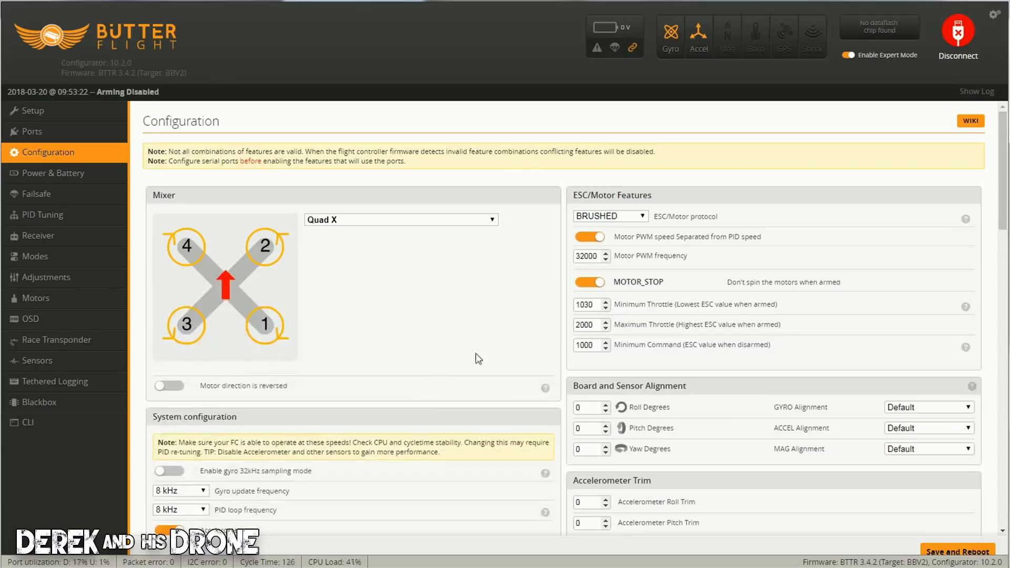
pyautogui.scroll(-3, 562, 417)
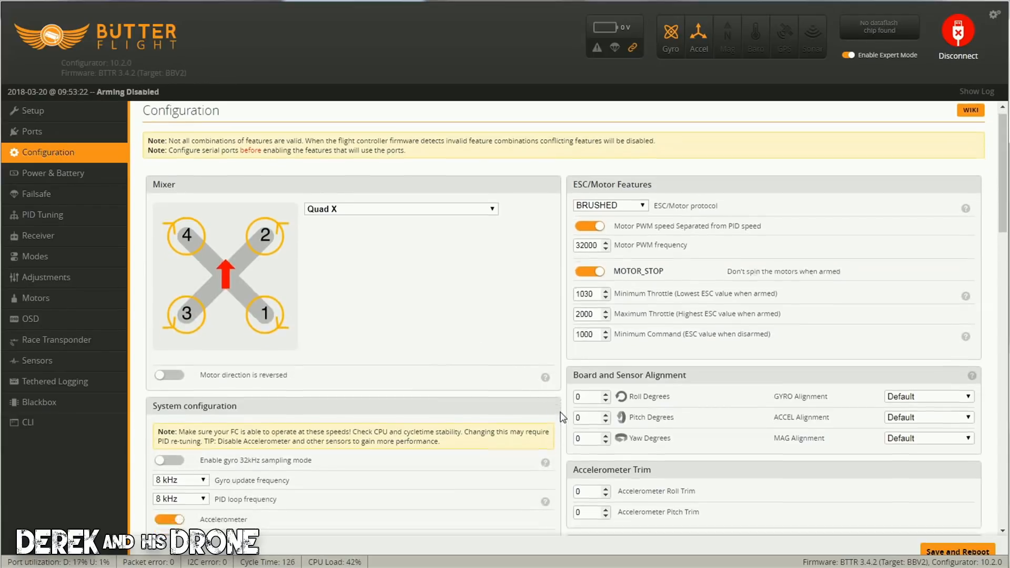
pyautogui.scroll(3, 562, 417)
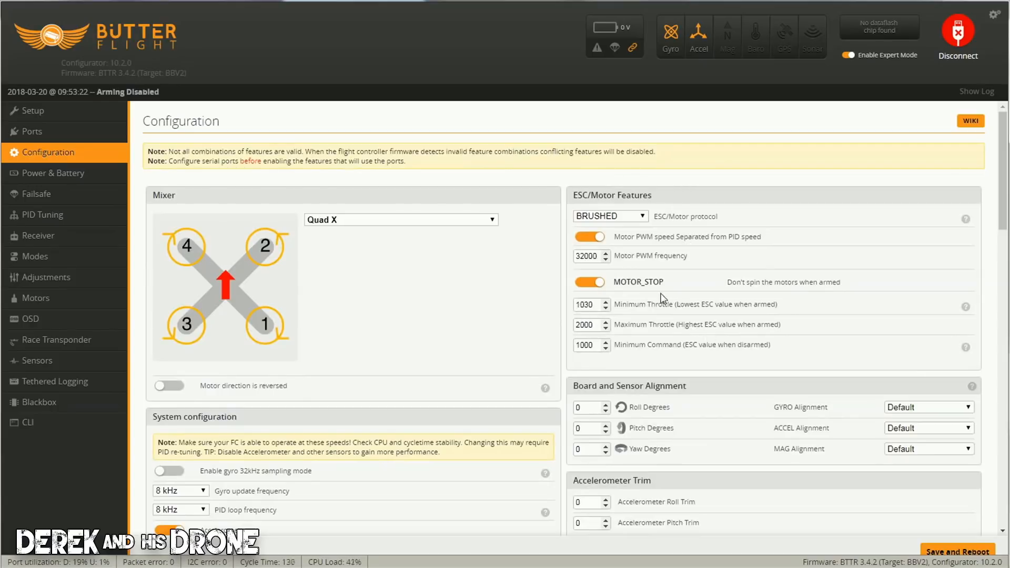
# - Try a PID loop frequency of 4 kHz with the accelerometer left enabled in the system configuration
pyautogui.scroll(-4, 562, 390)
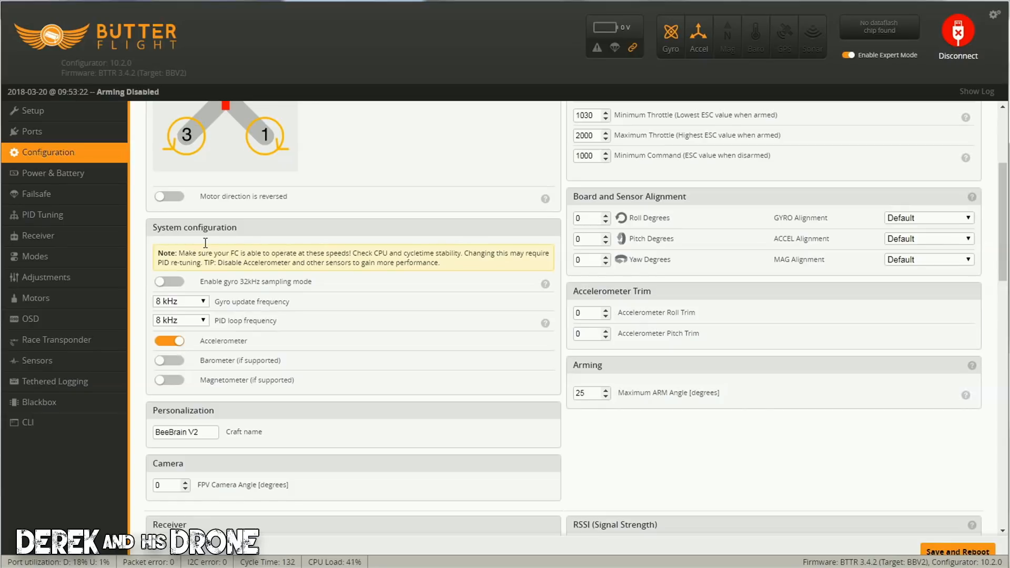
pyautogui.click(172, 342)
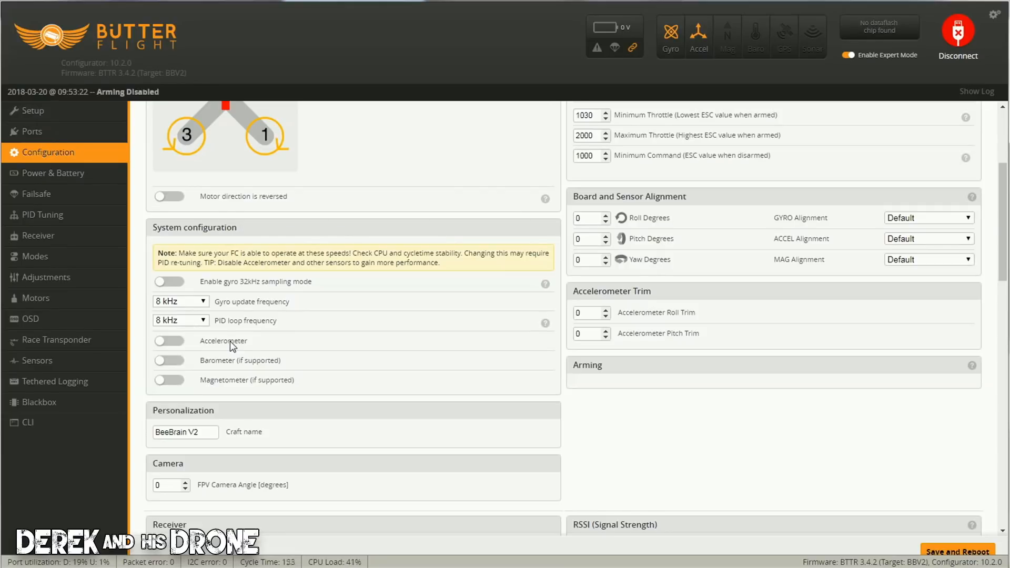
pyautogui.click(170, 342)
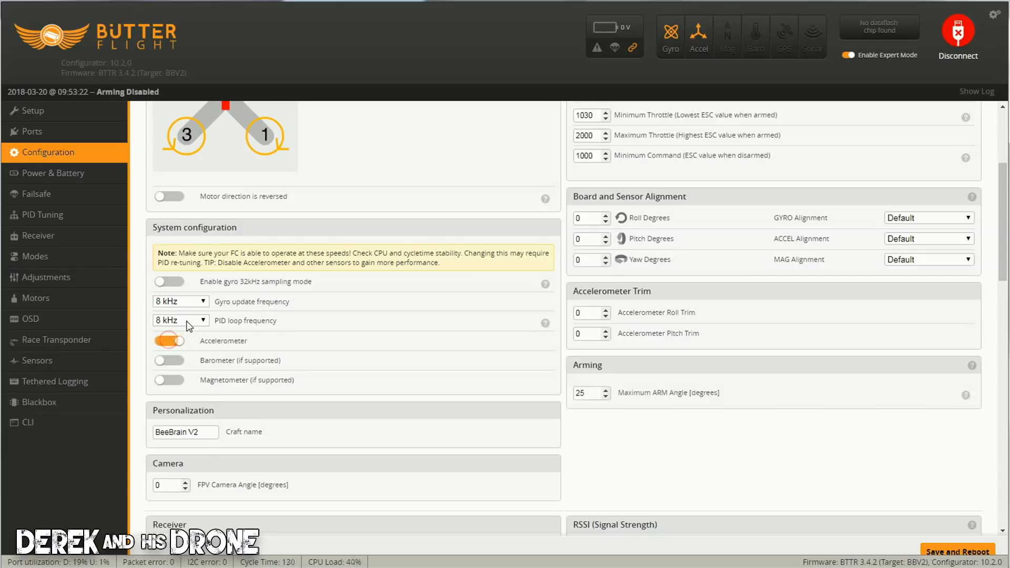
pyautogui.click(186, 321)
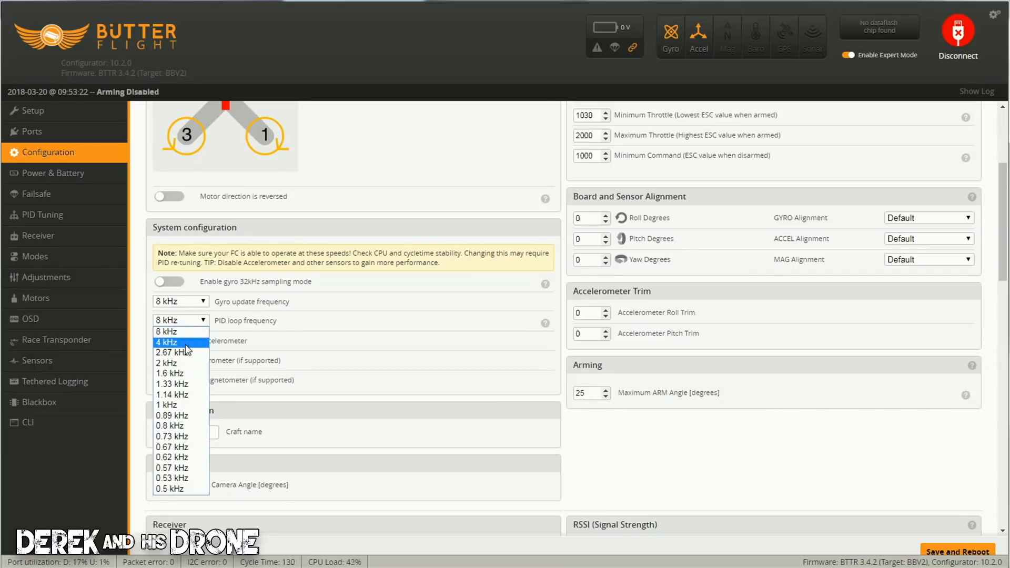
pyautogui.click(185, 343)
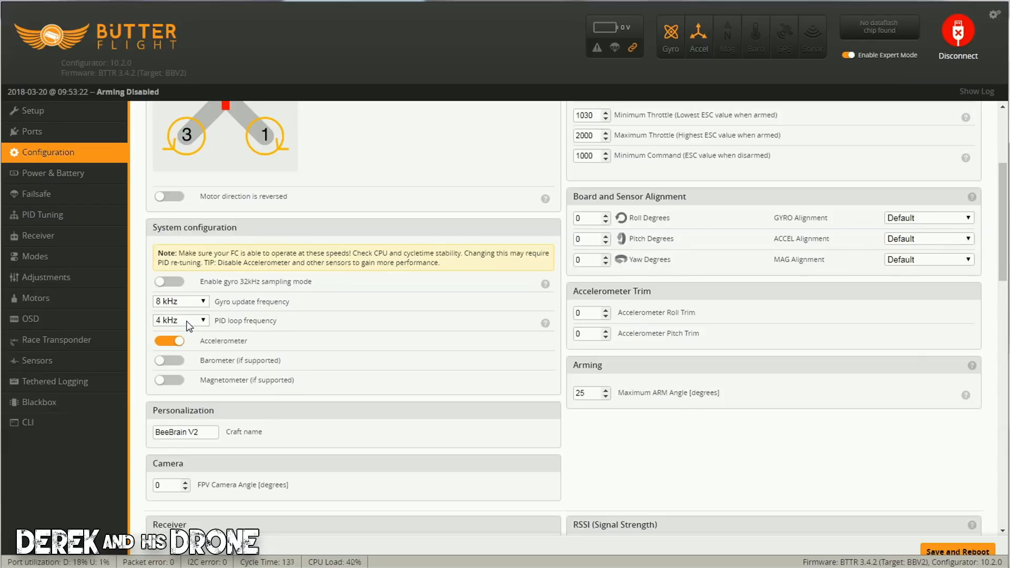
# - Set the PID loop frequency to 8 kHz and disable the accelerometer
pyautogui.click(187, 322)
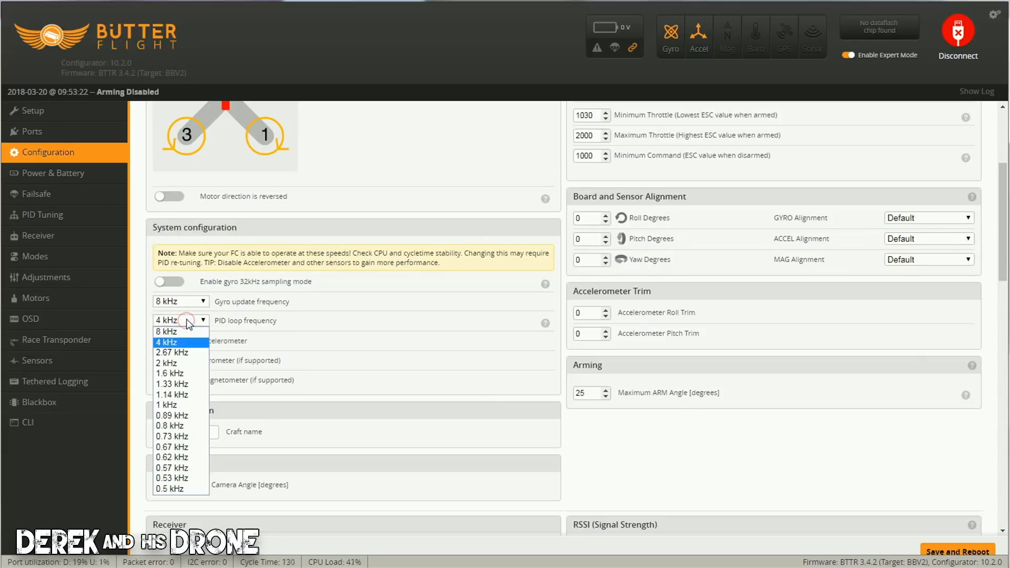
pyautogui.click(182, 340)
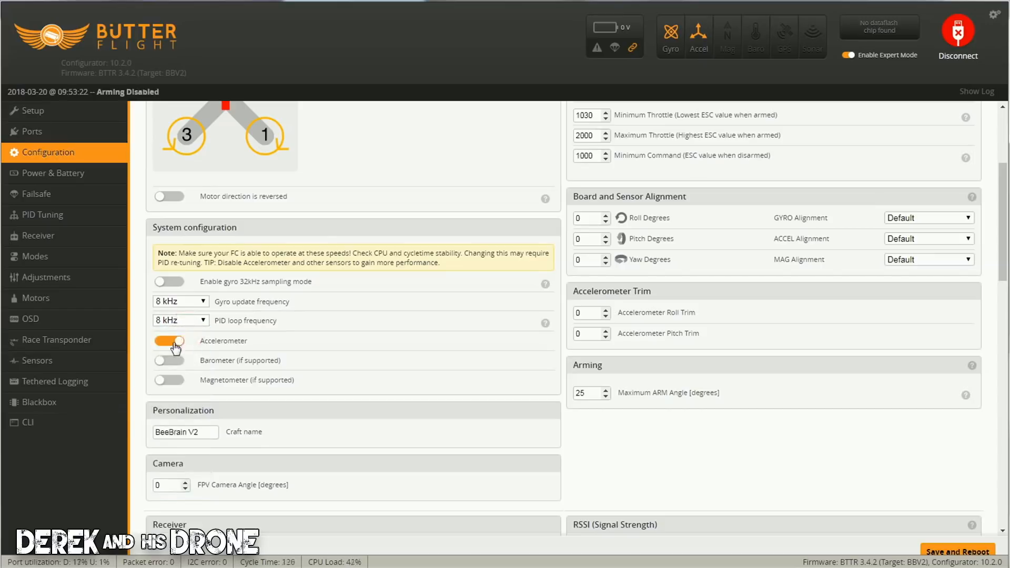
pyautogui.click(176, 342)
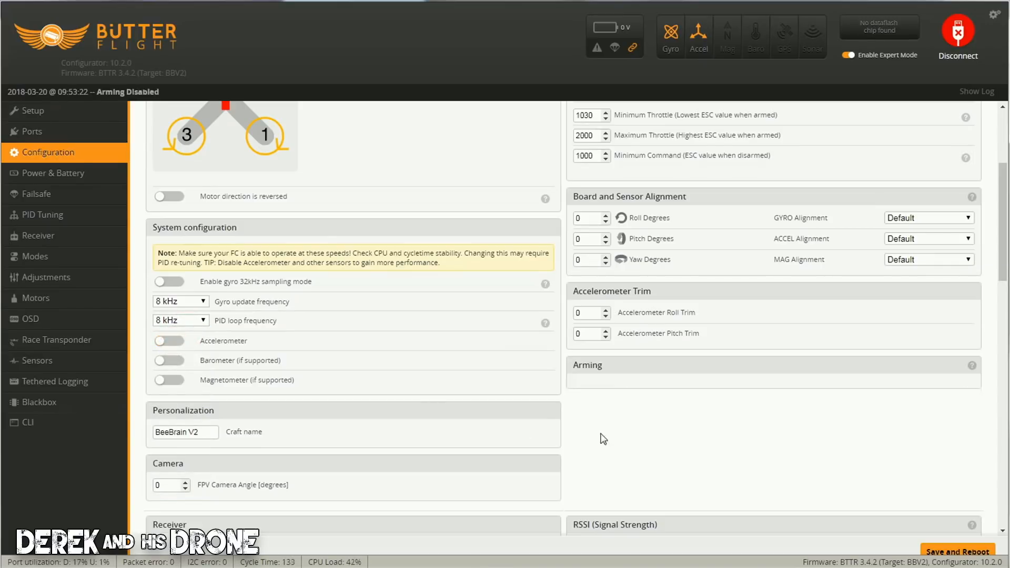
# - Review the craft name, receiver mode and serial receiver provider in the configuration
pyautogui.scroll(-3, 581, 460)
pyautogui.scroll(-1, 581, 459)
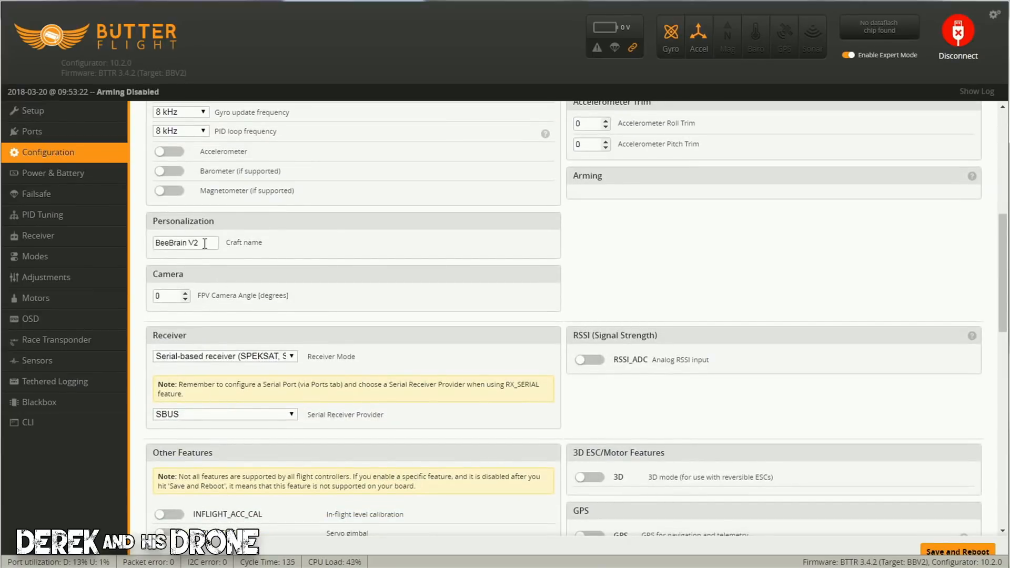
pyautogui.moveTo(204, 243); pyautogui.dragTo(145, 243)
pyautogui.click(554, 433)
pyautogui.scroll(-2, 554, 433)
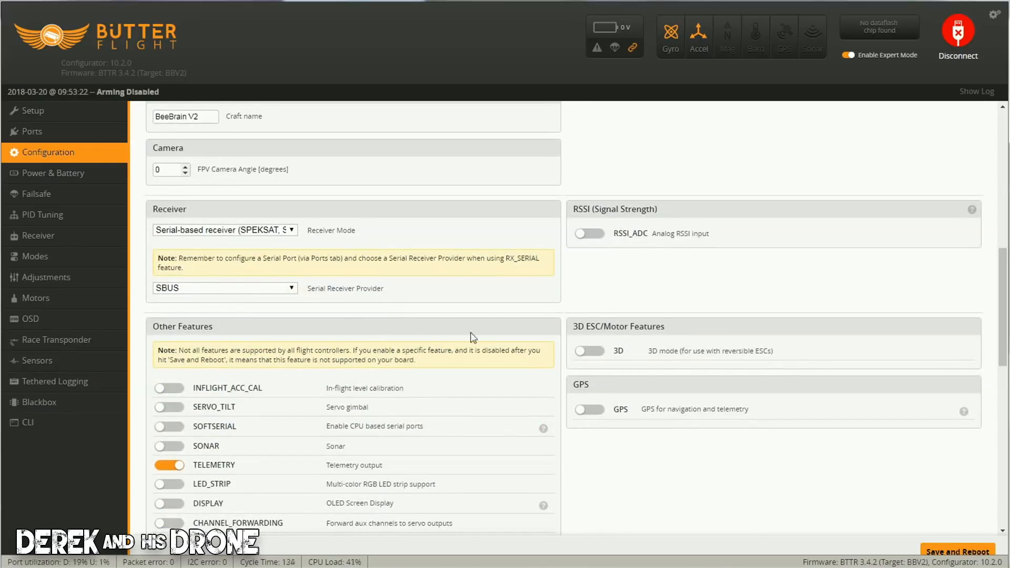
# - Disable the TELEMETRY and TRANSPONDER features and enable AIRMODE, ANTI_GRAVITY and DYNAMIC_FILTER
pyautogui.scroll(-2, 556, 464)
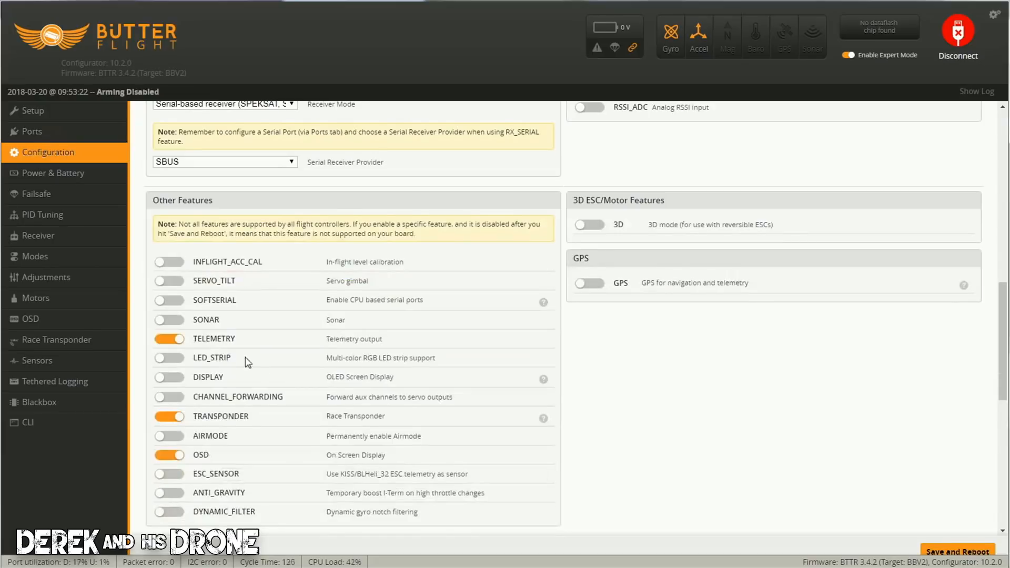
pyautogui.scroll(1, 562, 467)
pyautogui.scroll(-2, 604, 469)
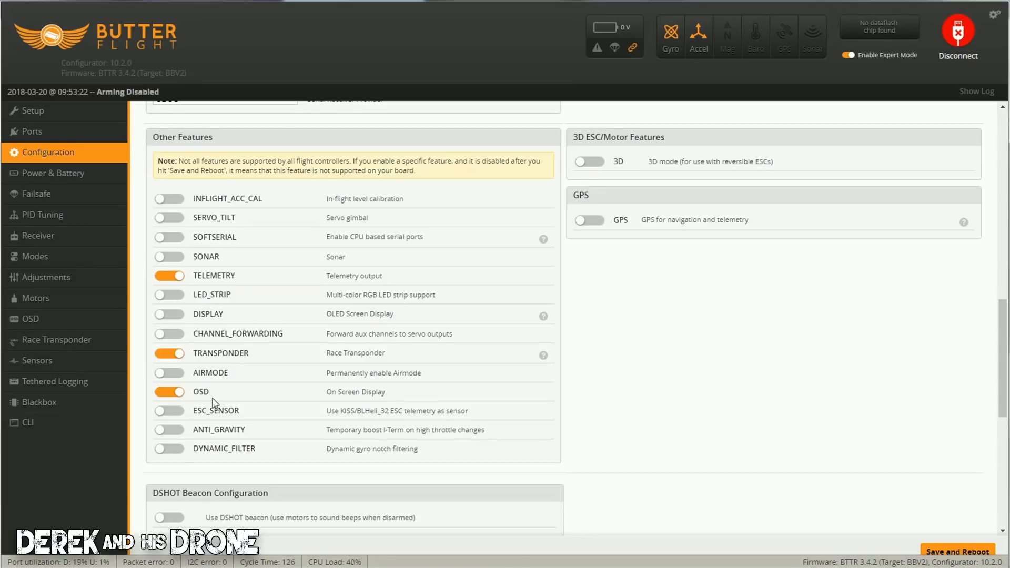
pyautogui.click(169, 278)
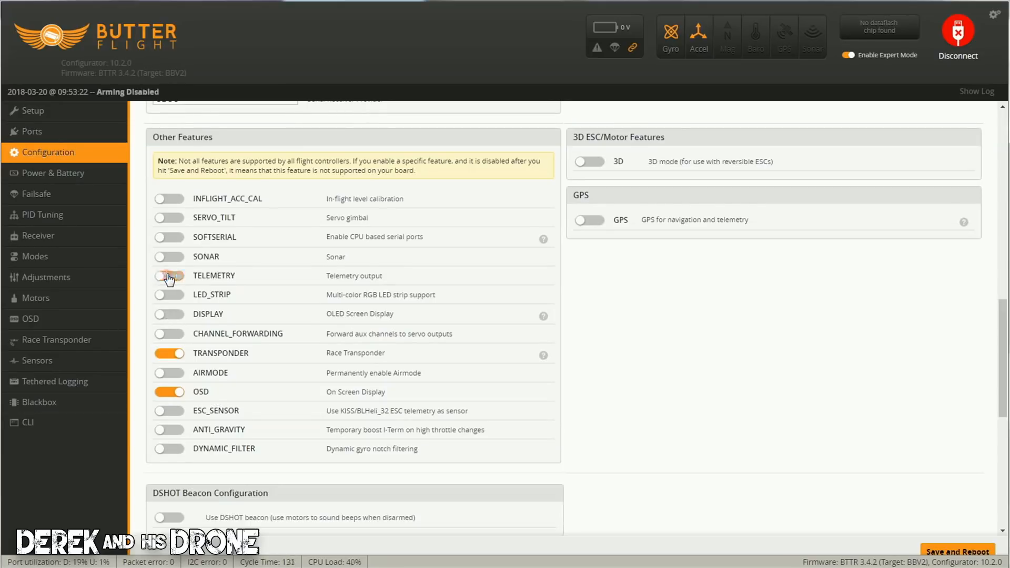
pyautogui.click(163, 355)
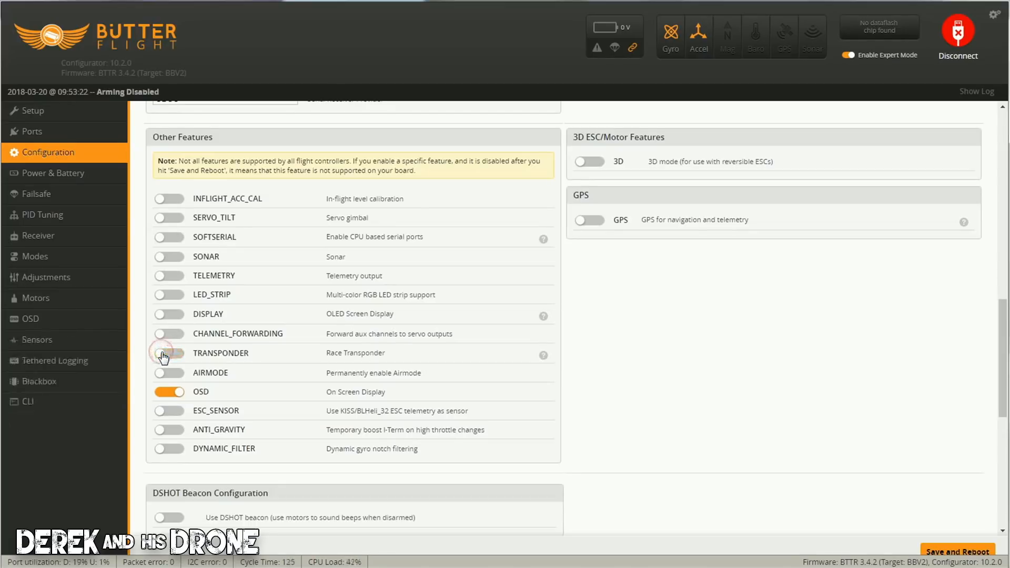
pyautogui.scroll(-2, 273, 440)
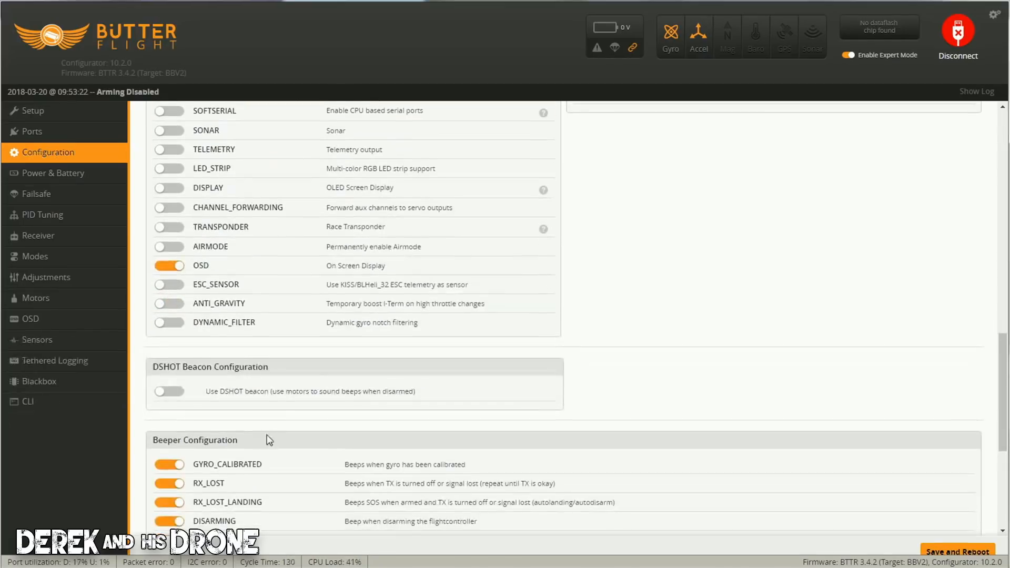
pyautogui.click(169, 247)
pyautogui.click(170, 307)
pyautogui.click(168, 323)
# - Look over the DSHOT beacon setting and the beeper configuration options
pyautogui.scroll(-1, 542, 383)
pyautogui.scroll(-3, 542, 383)
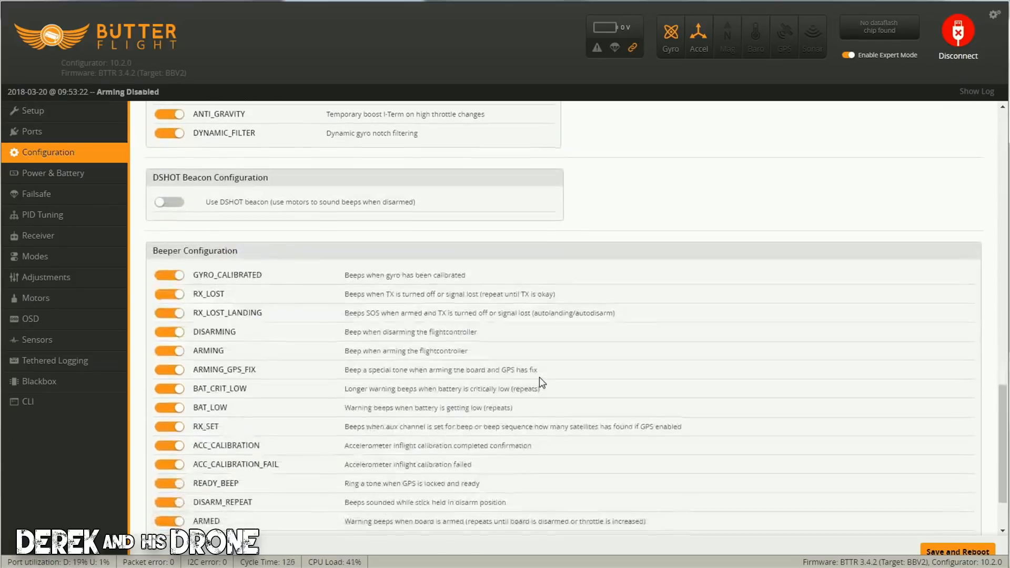
pyautogui.scroll(-2, 609, 340)
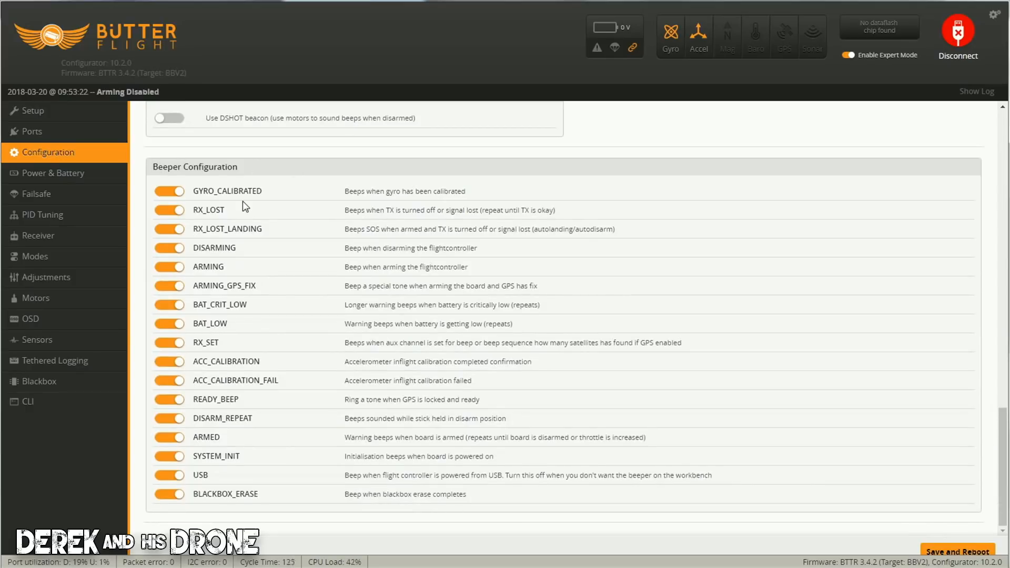
pyautogui.scroll(1, 619, 325)
pyautogui.scroll(7, 619, 325)
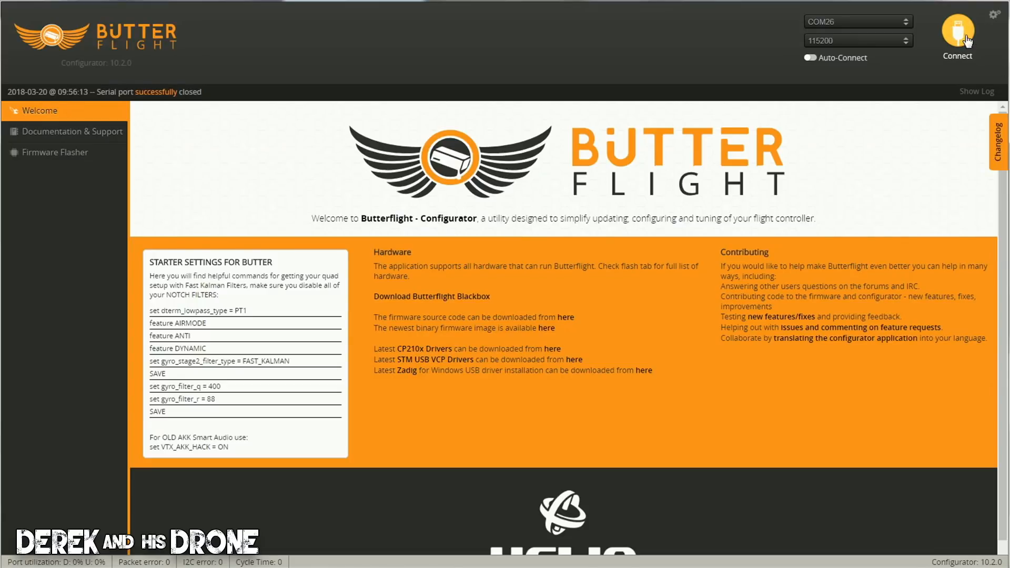
# - Reconnect to the flight controller on COM26 and open its power and battery settings
pyautogui.click(959, 32)
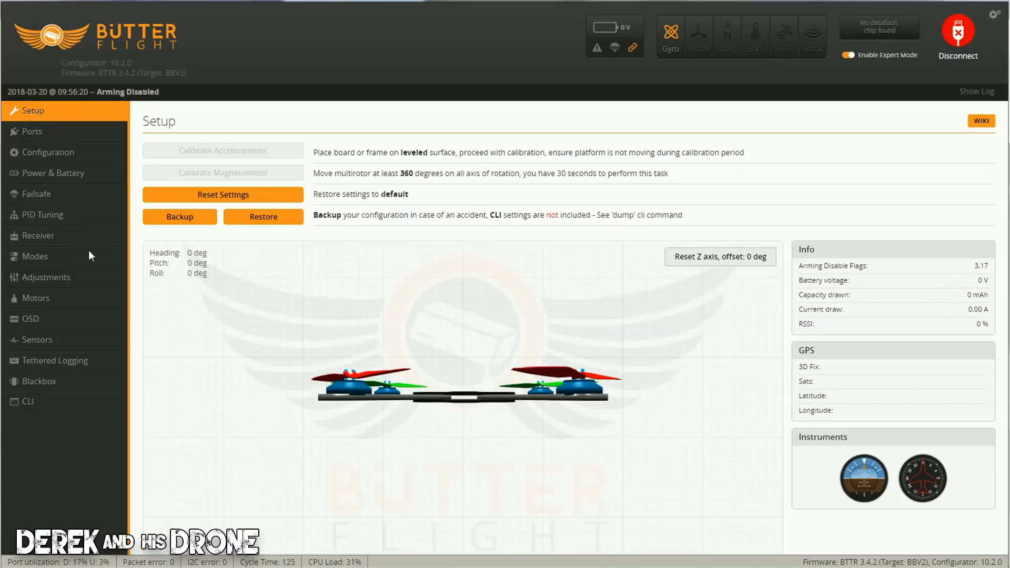
pyautogui.click(33, 174)
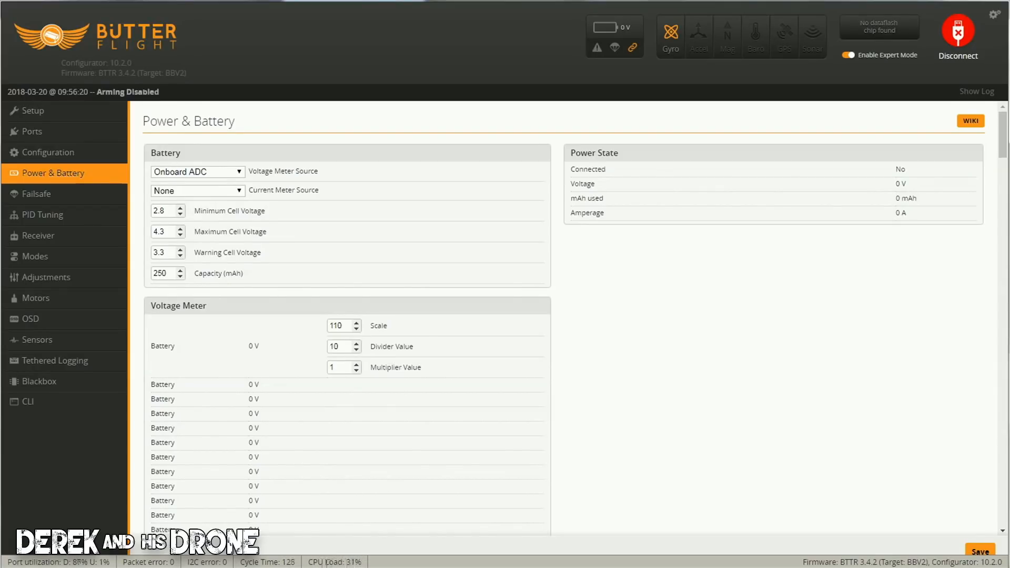
# - Look over the current meter source options and open the failsafe settings
pyautogui.click(207, 192)
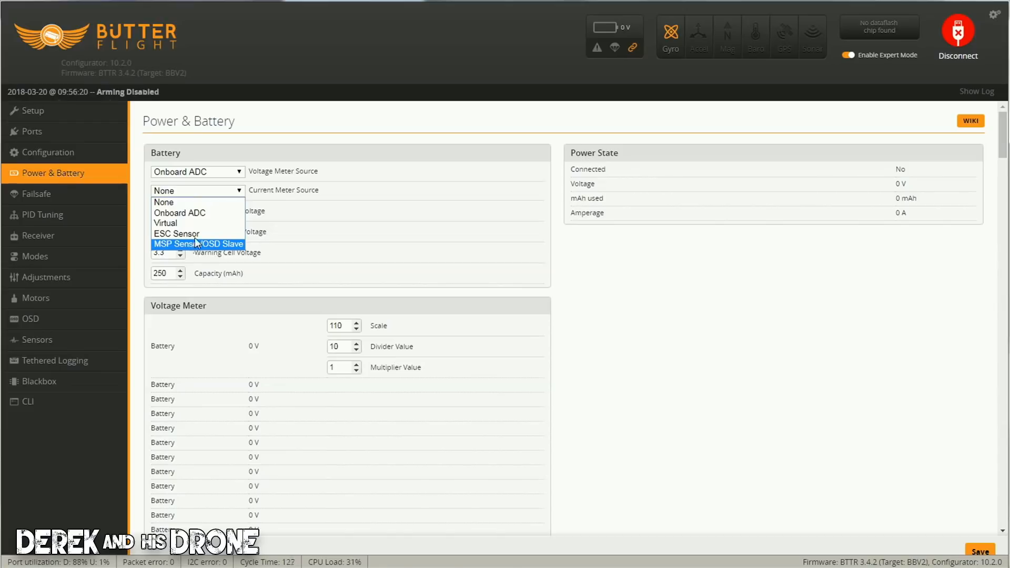
pyautogui.click(202, 190)
pyautogui.click(84, 196)
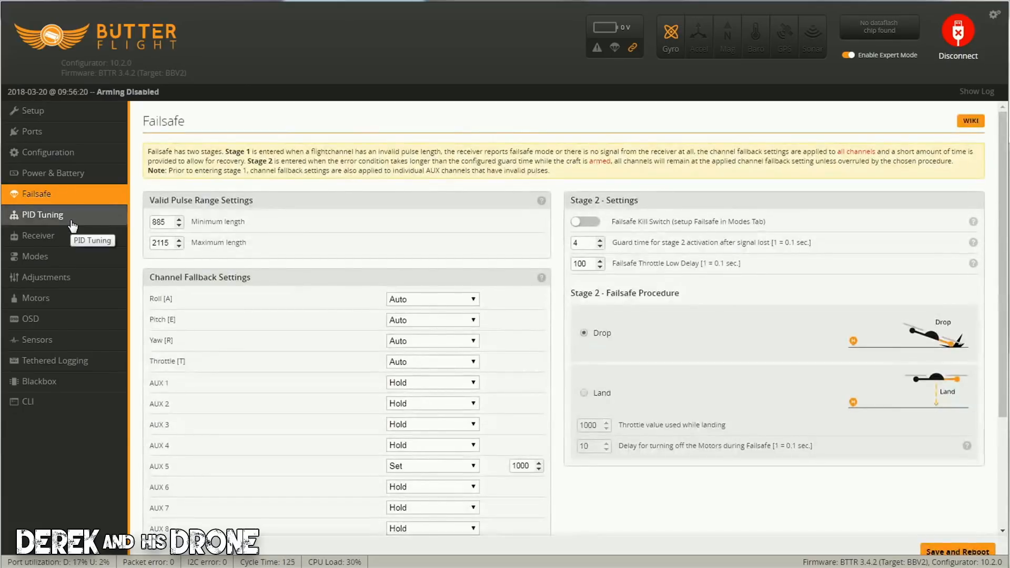
# - Disable the D Term notch filter in the PID tuning filter settings and save
pyautogui.click(72, 226)
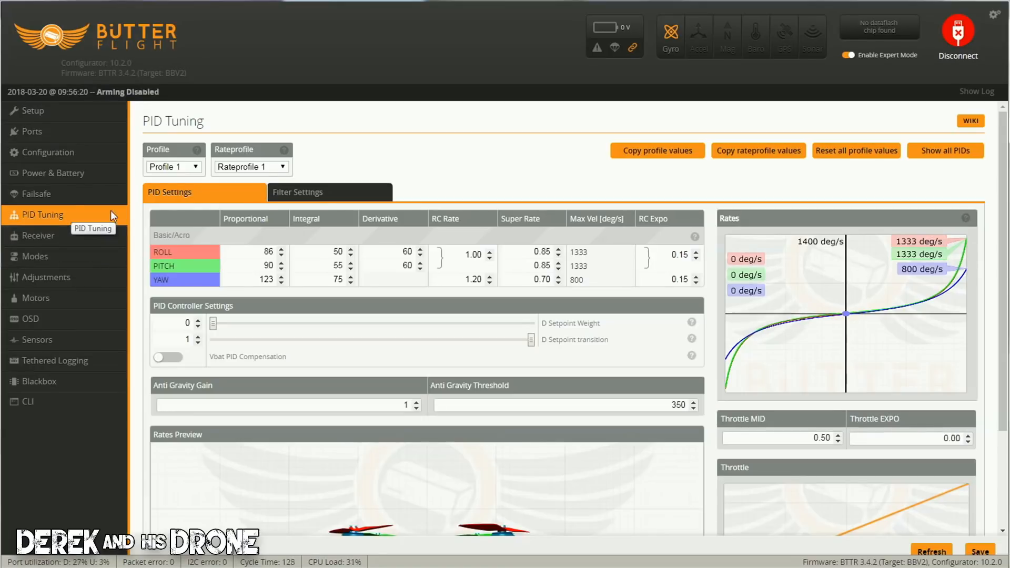
pyautogui.click(314, 191)
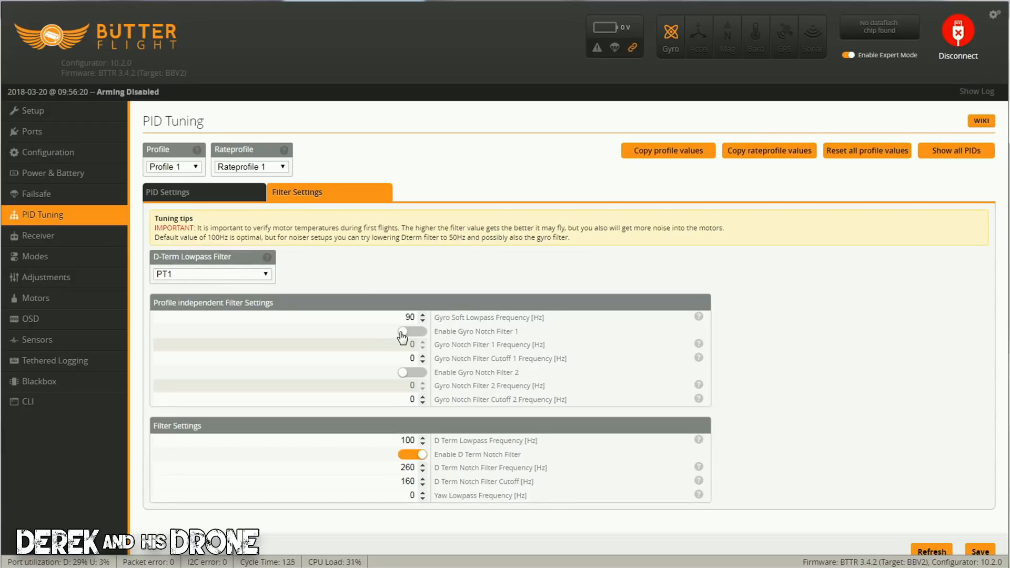
pyautogui.click(408, 454)
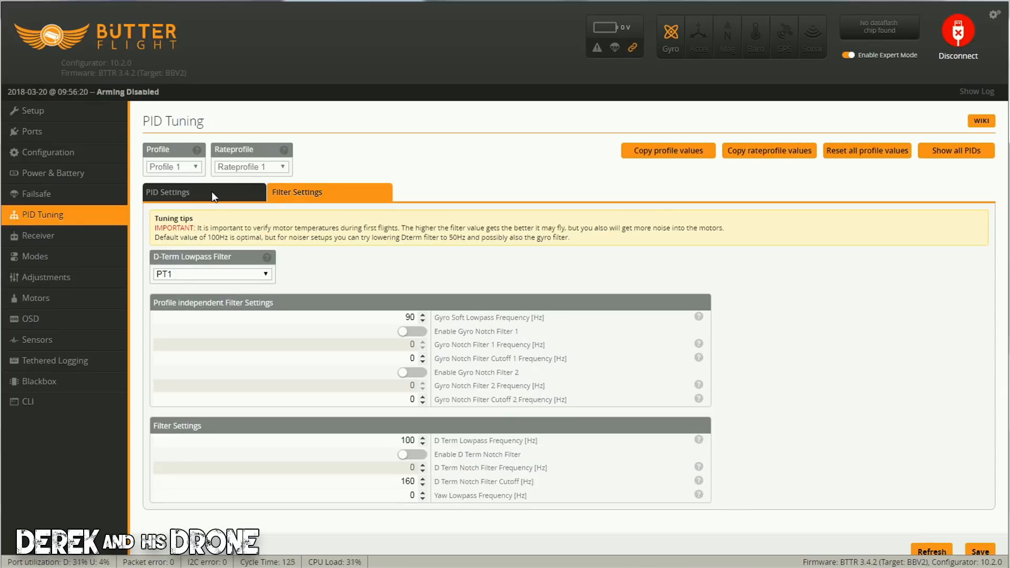
pyautogui.click(979, 552)
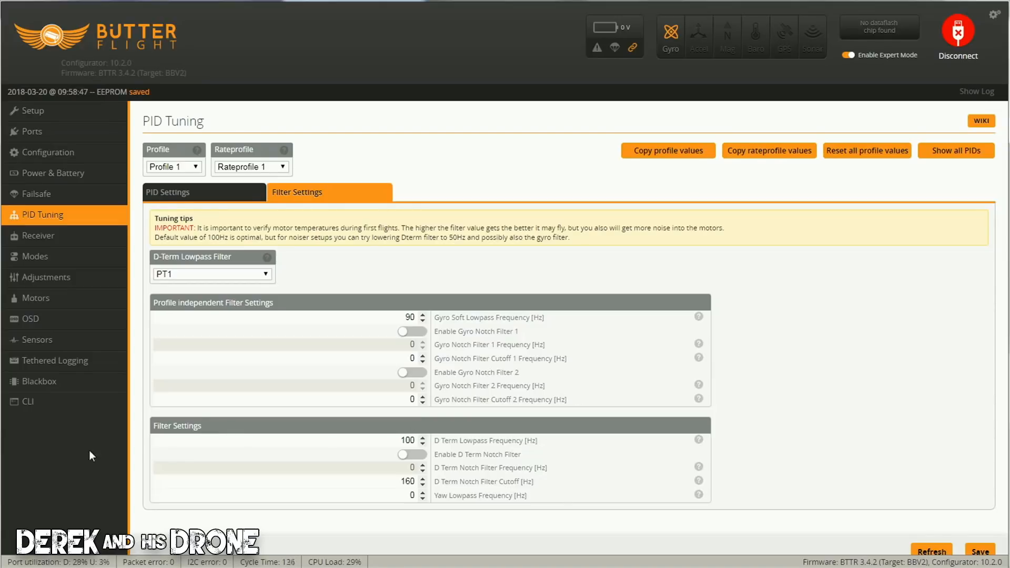
# - Open the CLI and consult the Butterflight install notes in Notepad for the fast Kalman filter commands
pyautogui.click(27, 402)
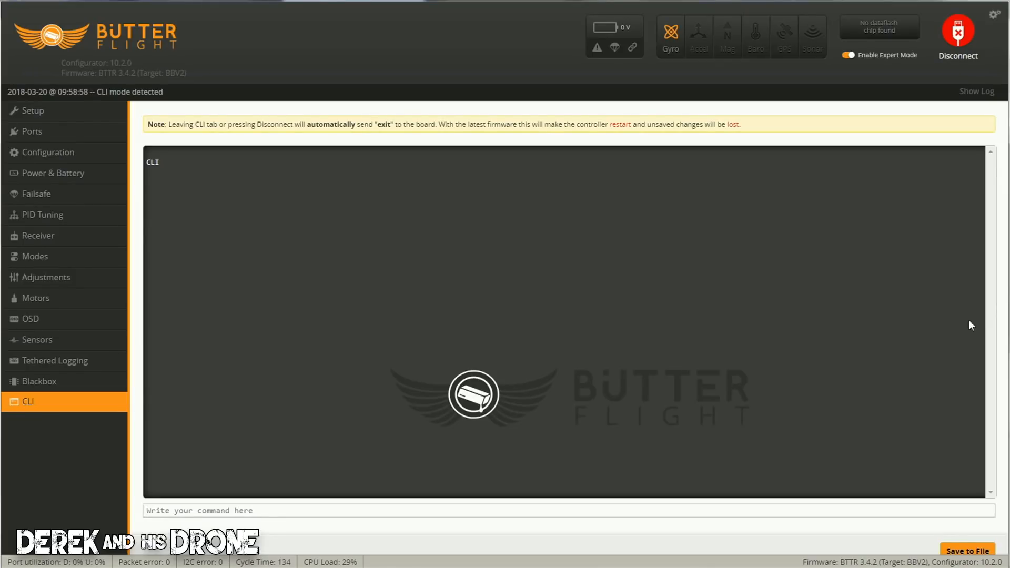
pyautogui.hotkey('alt', 'Tab')
pyautogui.moveTo(939, 40); pyautogui.dragTo(350, 21)
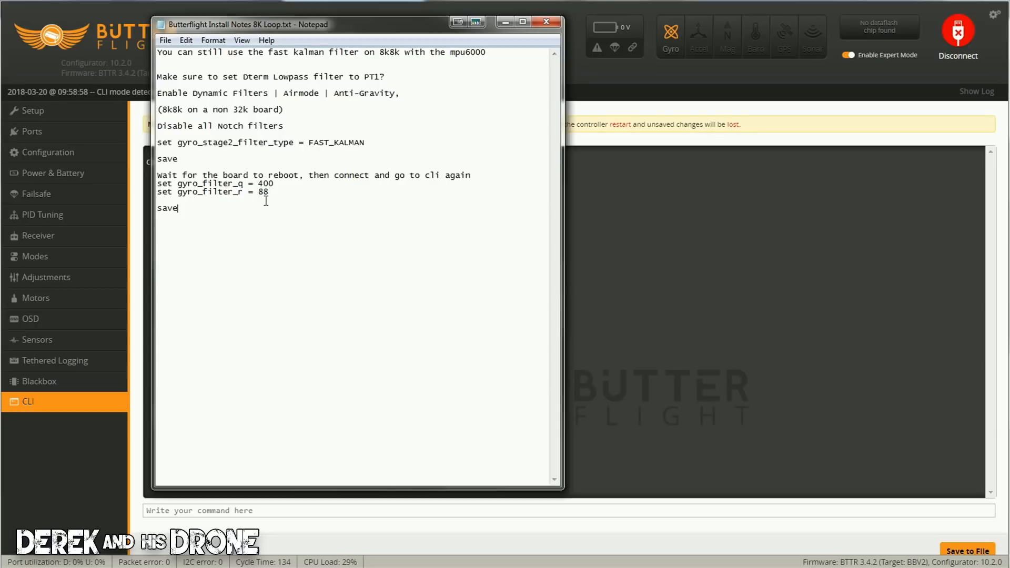
pyautogui.click(845, 31)
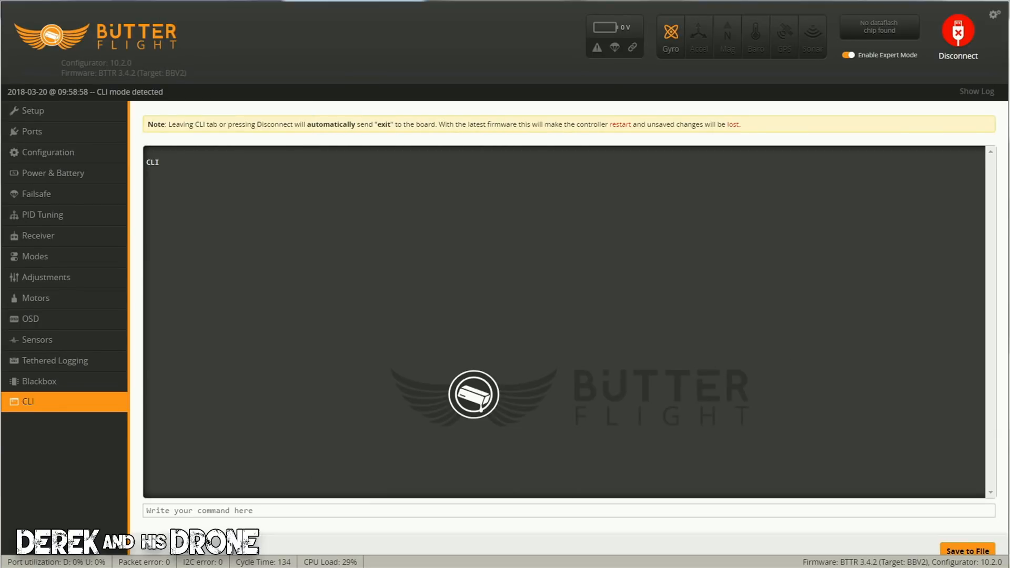
# - Run the CLI command set gyro_stage2_filter_type = FAST_KALMAN and save it to the board
pyautogui.rightClick(181, 511)
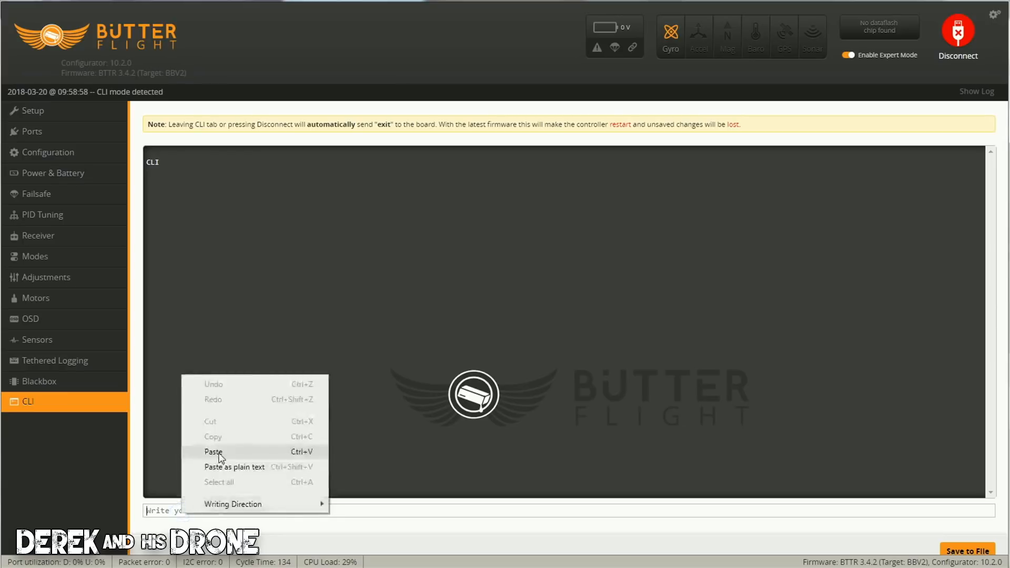
pyautogui.click(213, 452)
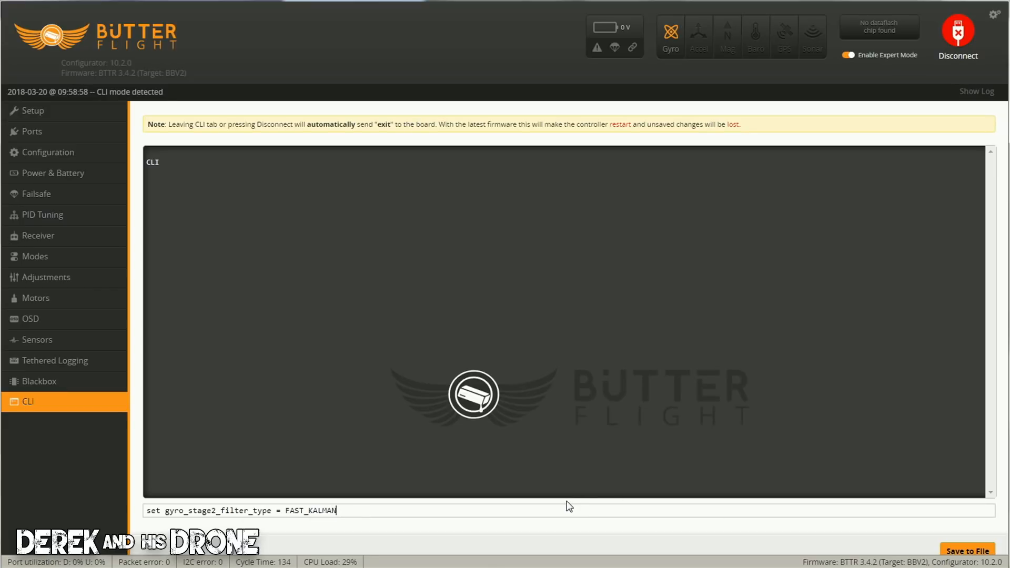
pyautogui.press('Return')
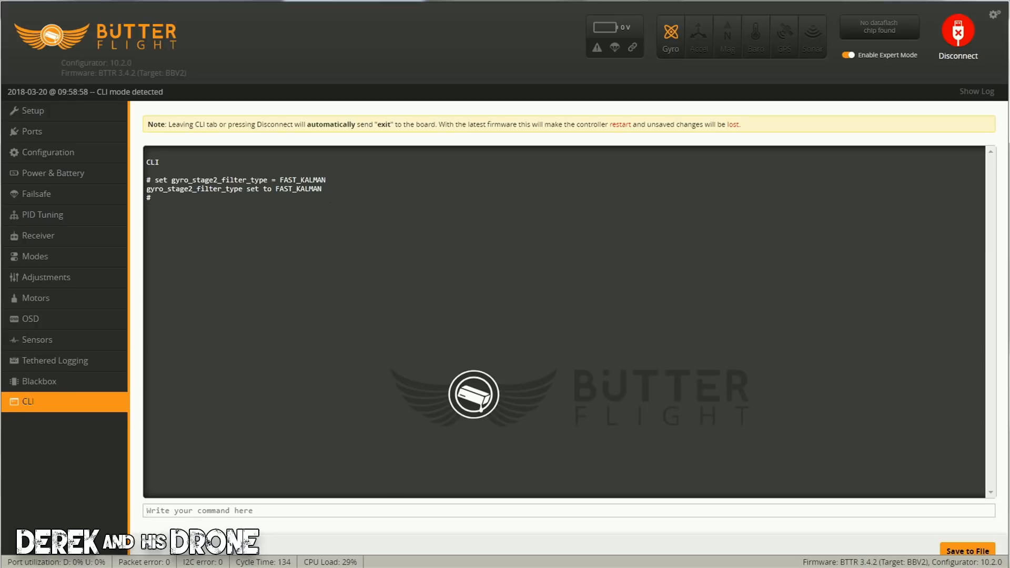
pyautogui.click(225, 510)
pyautogui.write('save')
pyautogui.press('Return')
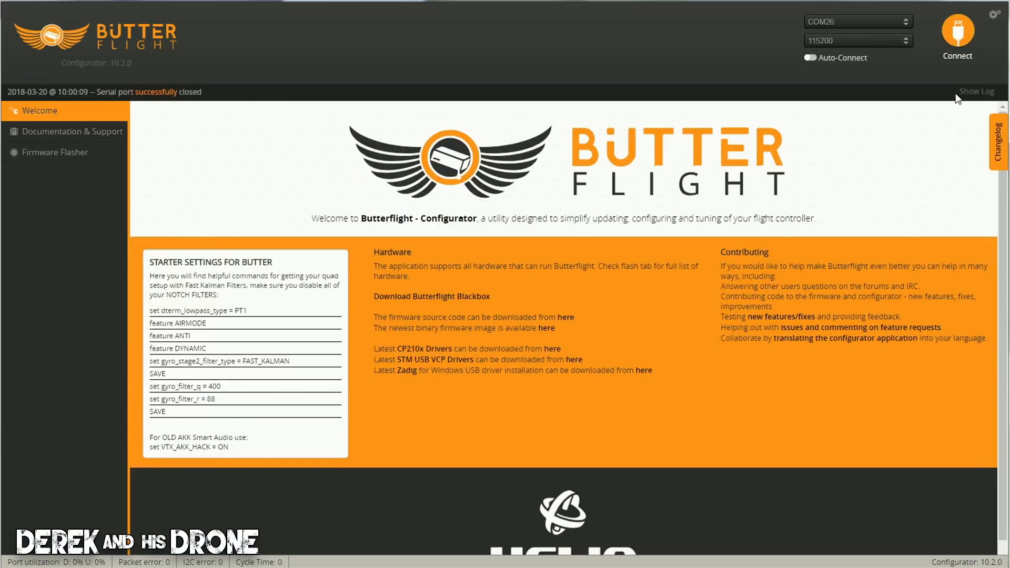
# - Reconnect to the flight controller and set gyro_filter_q = 400 and gyro_filter_r = 88 in the CLI
pyautogui.click(959, 33)
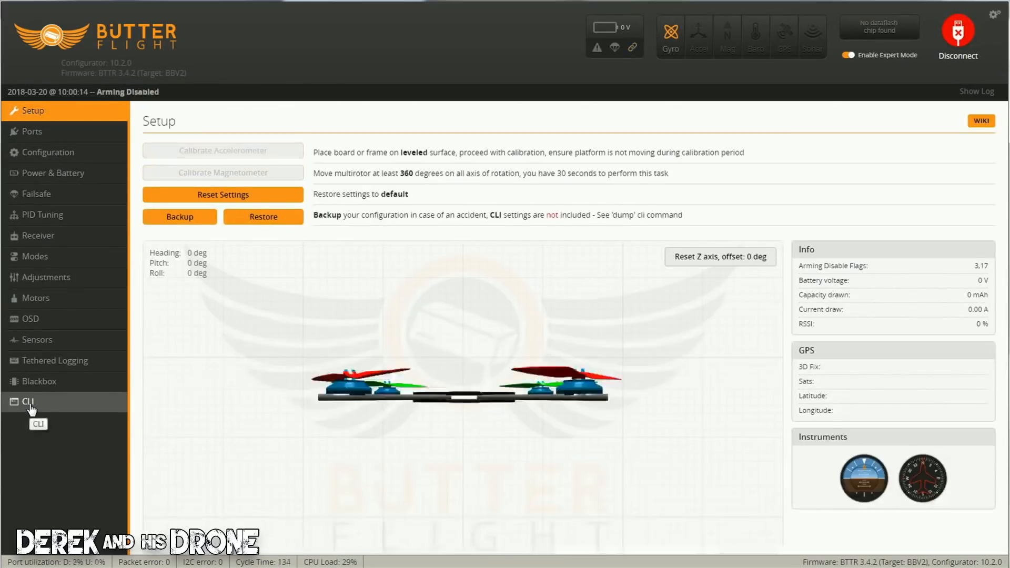
pyautogui.click(29, 403)
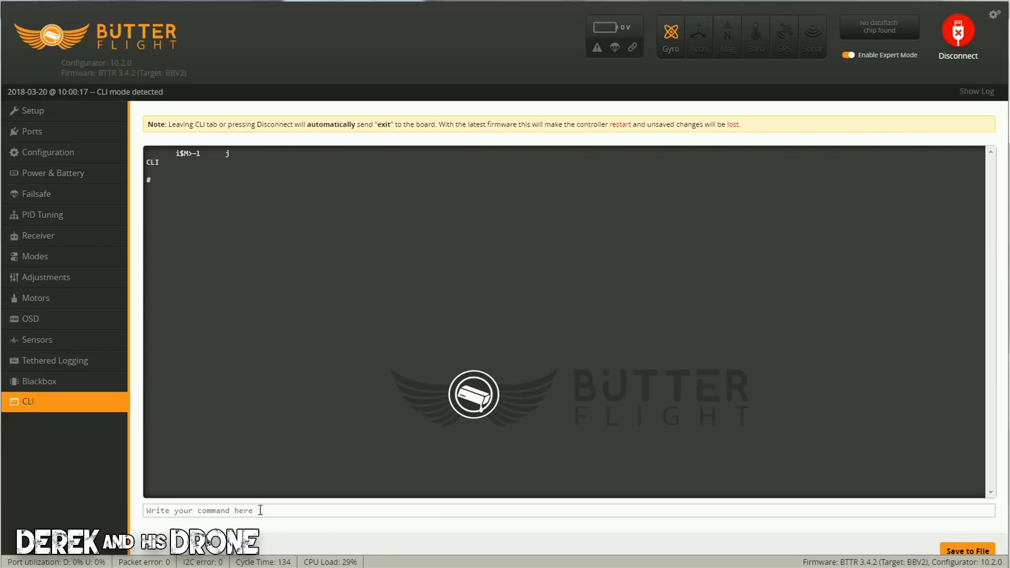
pyautogui.write('set gyro_filter_r = 88')
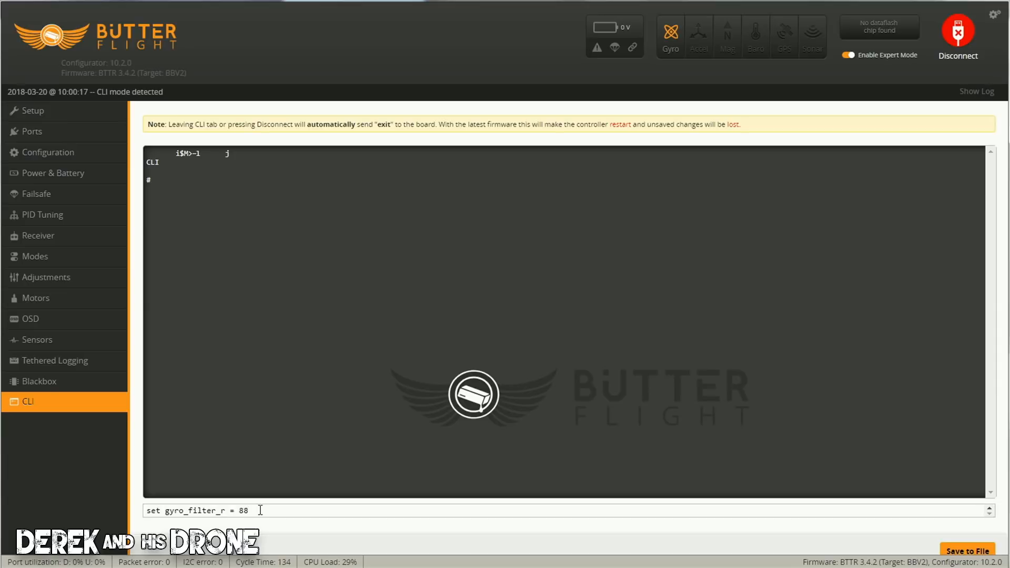
pyautogui.press('Return')
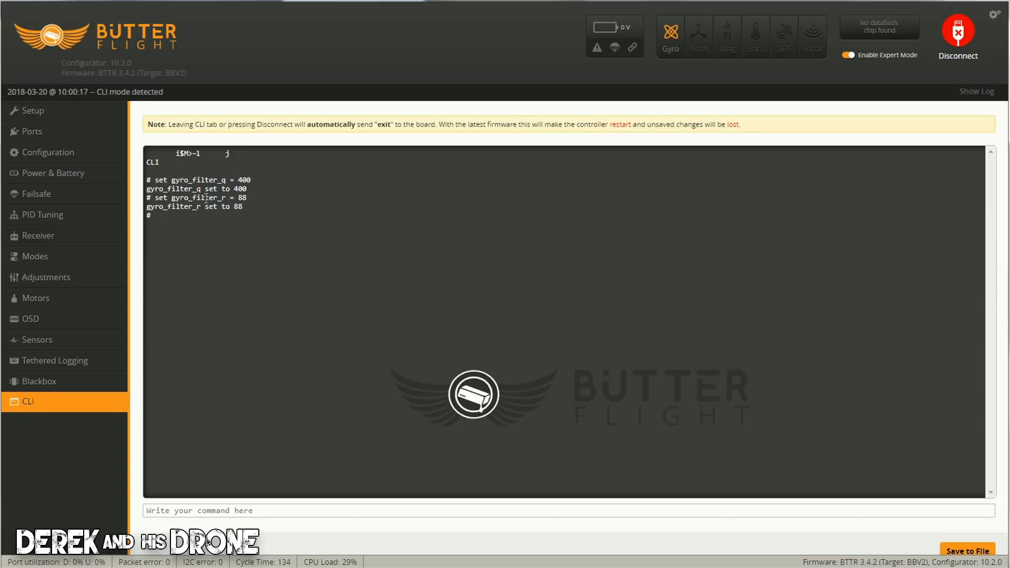
# - Review the gyro_filter_q and gyro_filter_r entries in the CLI output
pyautogui.moveTo(245, 208); pyautogui.dragTo(147, 198)
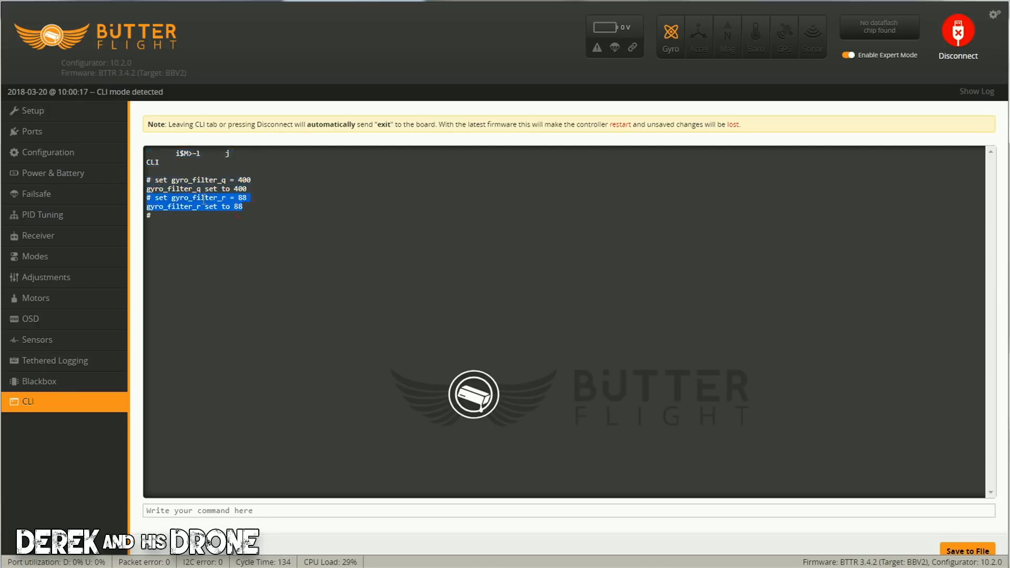
pyautogui.click(255, 209)
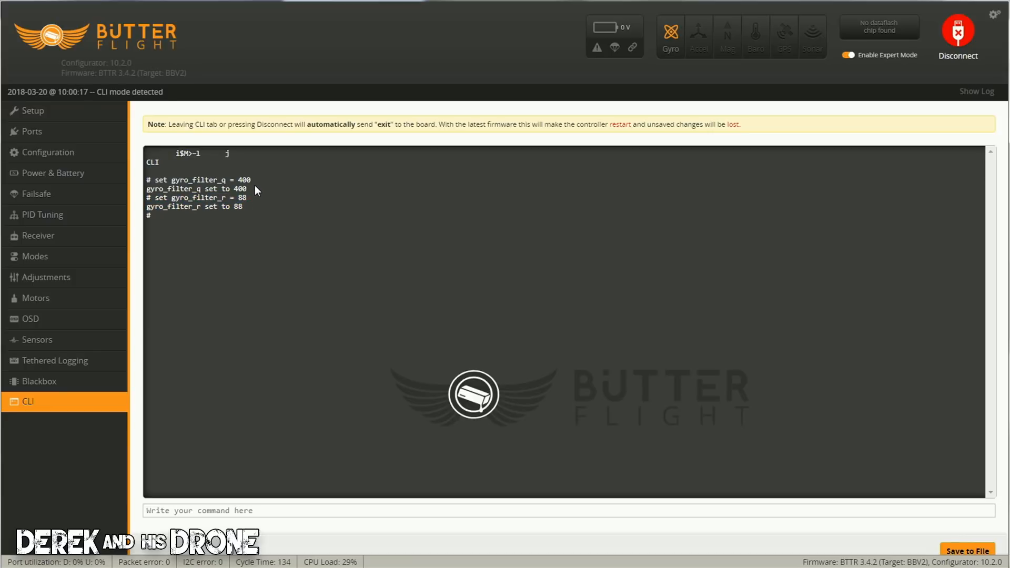
pyautogui.moveTo(251, 189); pyautogui.dragTo(225, 183)
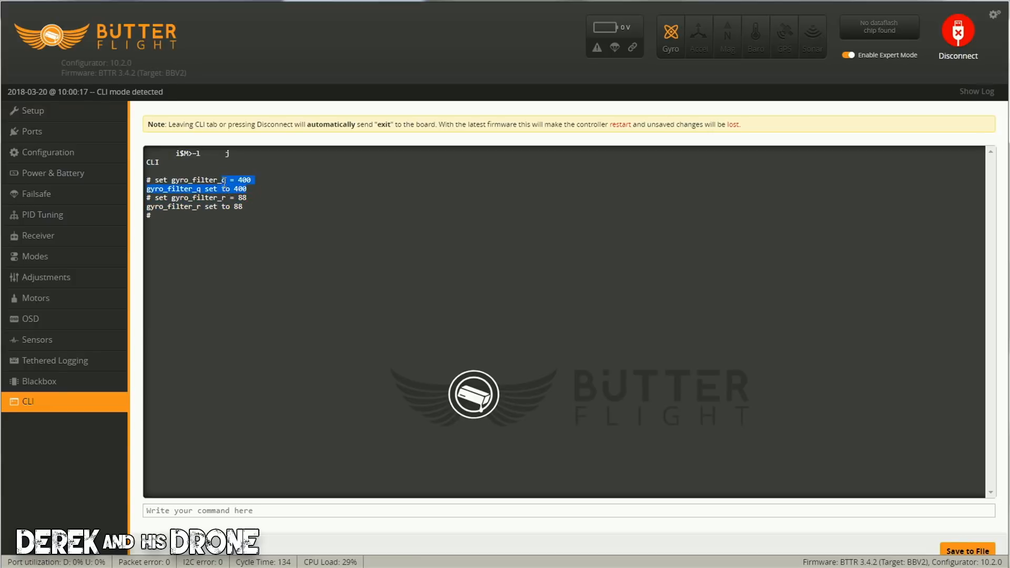
pyautogui.click(251, 189)
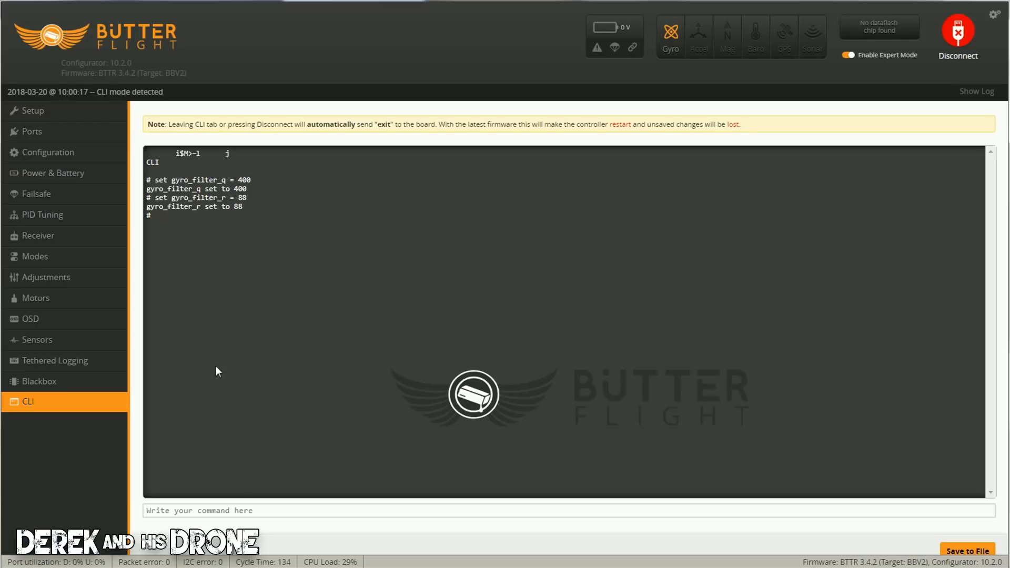
# - Save the gyro filter values from the CLI and reconnect to the flight controller on COM26
pyautogui.click(220, 511)
pyautogui.write('save')
pyautogui.press('Return')
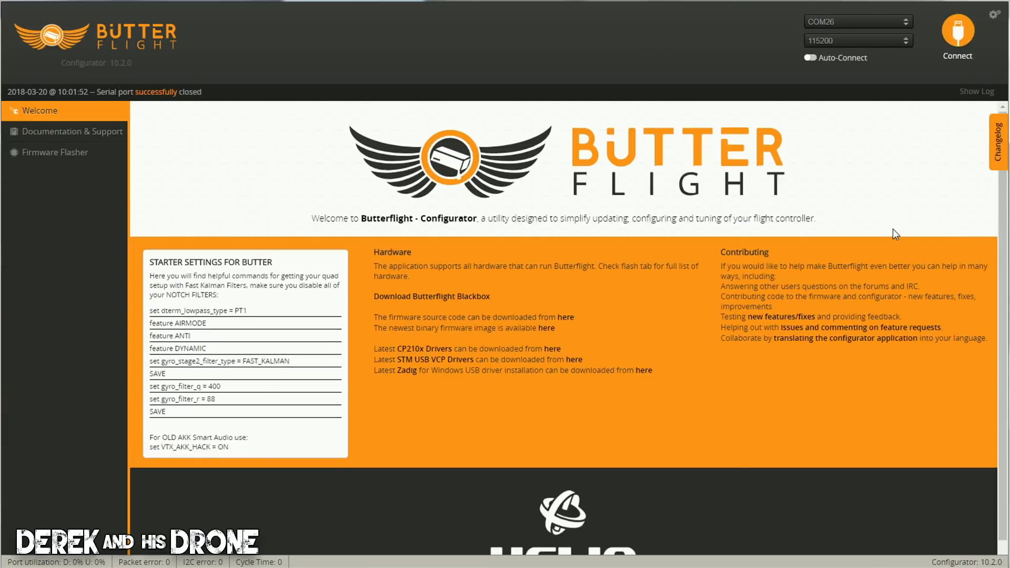
pyautogui.click(960, 40)
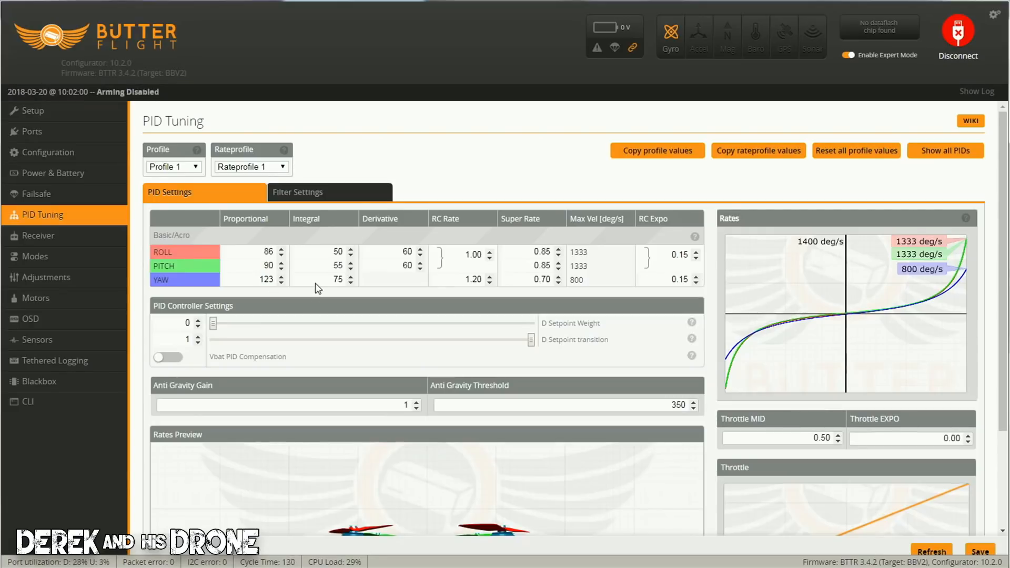
# - Set the Derivative gain to 18 for roll and 20 for pitch in PID tuning
pyautogui.doubleClick(409, 252)
pyautogui.write('18')
pyautogui.doubleClick(407, 266)
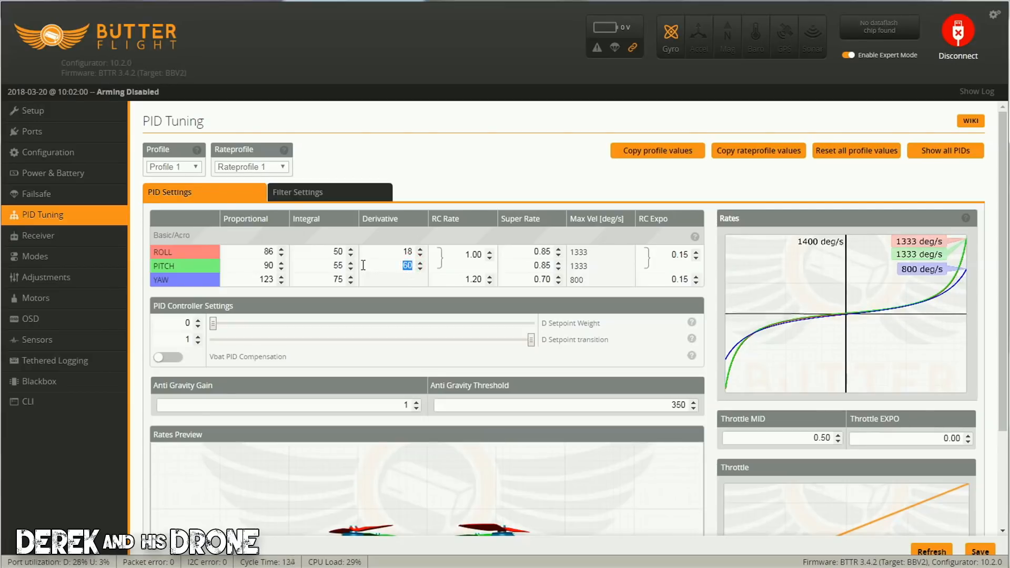
pyautogui.write('20')
pyautogui.click(408, 261)
# - Set the Super Rate to 0.75 for roll and pitch and 0.80 for yaw
pyautogui.click(547, 253)
pyautogui.press('BackSpace')
pyautogui.write('7')
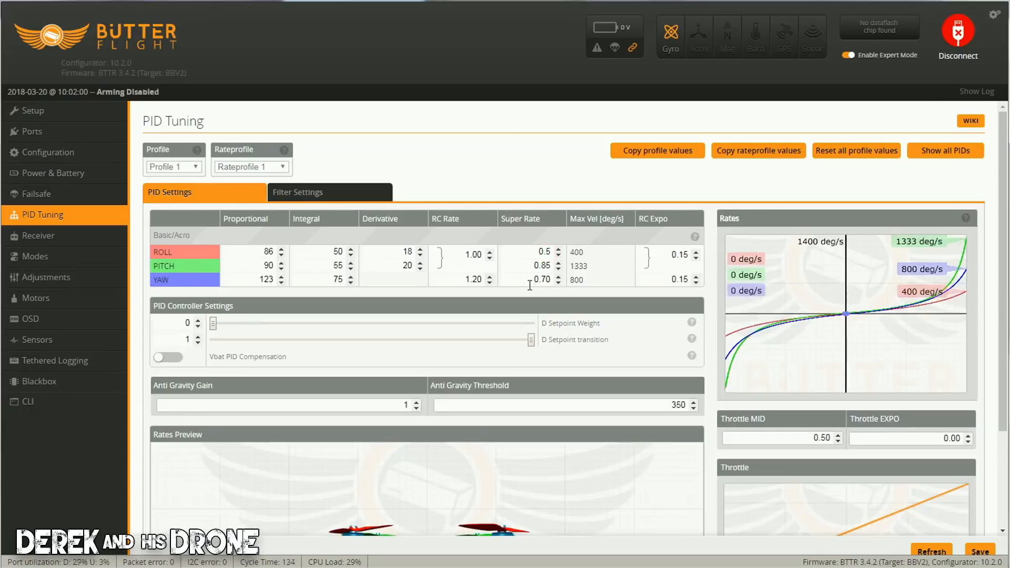
pyautogui.click(549, 267)
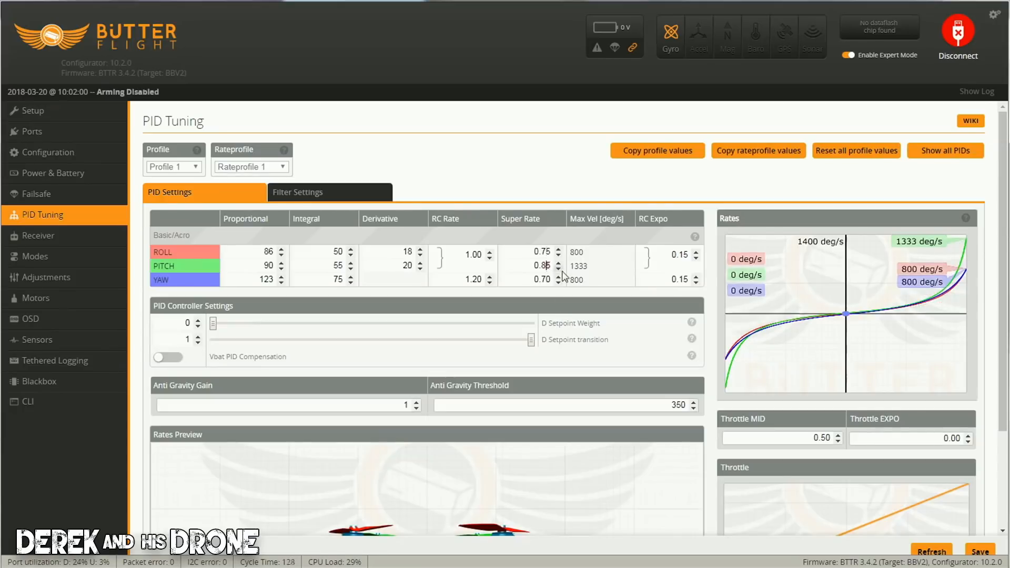
pyautogui.press('BackSpace')
pyautogui.write('7')
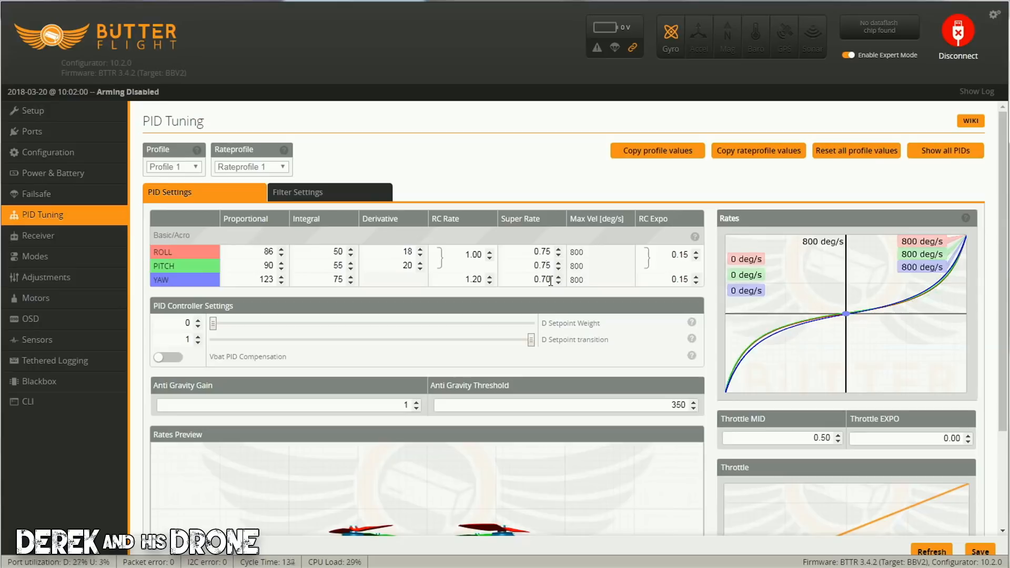
pyautogui.moveTo(551, 281); pyautogui.dragTo(542, 280)
pyautogui.write('80')
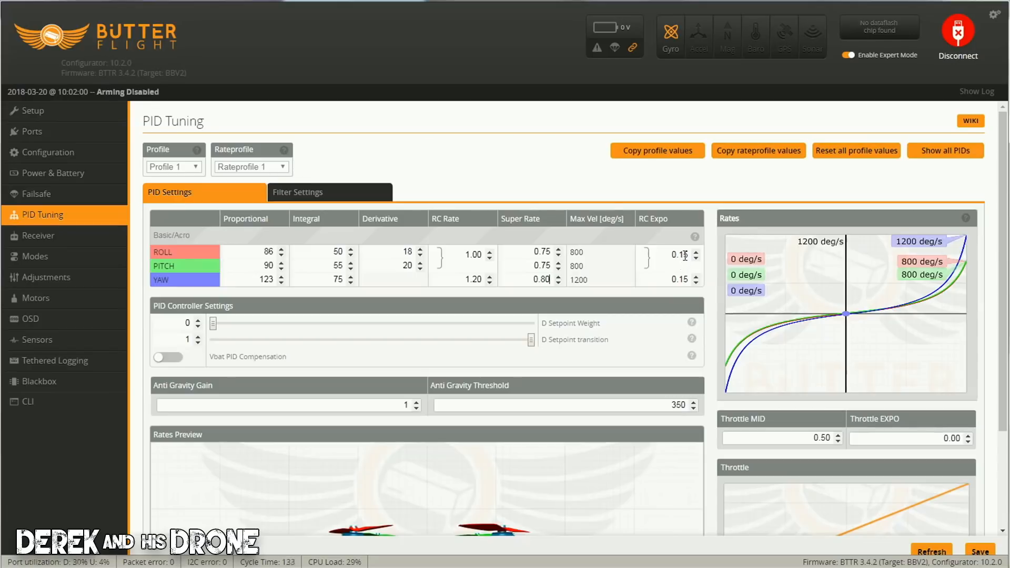
# - Set the RC Expo to 0.40 for roll and pitch and 0.40 for yaw
pyautogui.moveTo(689, 256); pyautogui.dragTo(681, 257)
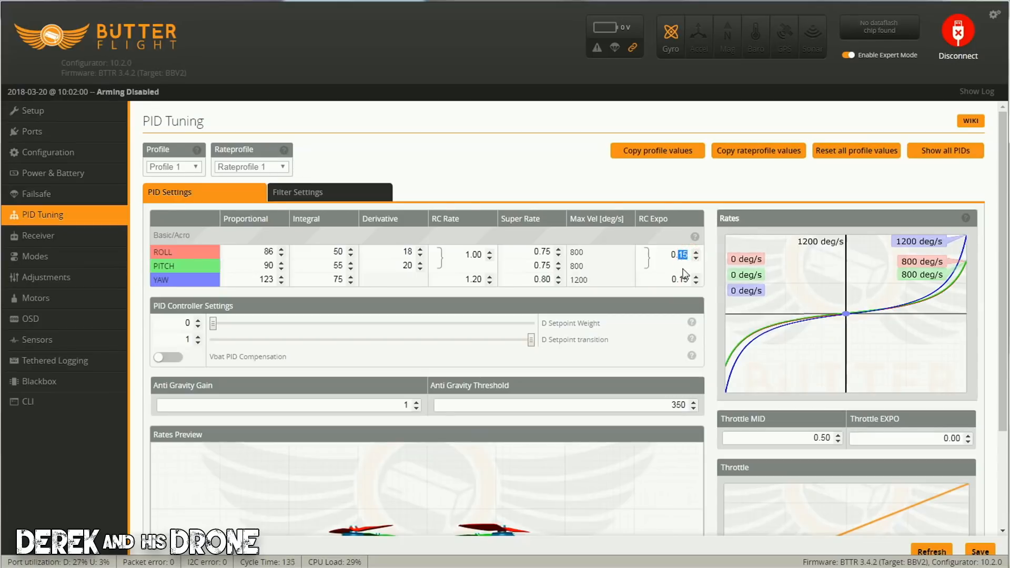
pyautogui.write('40')
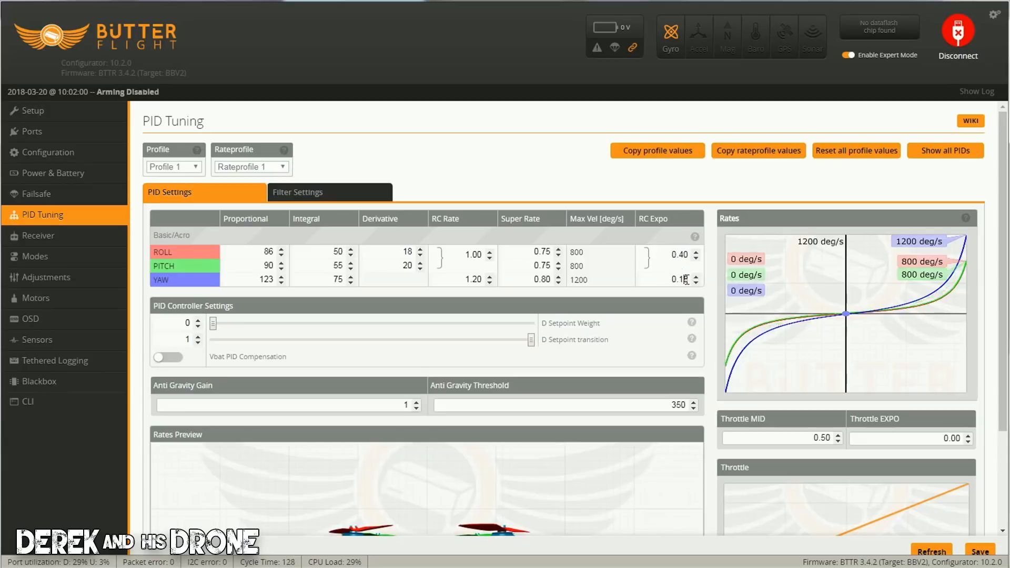
pyautogui.moveTo(685, 280); pyautogui.dragTo(679, 279)
pyautogui.write('4')
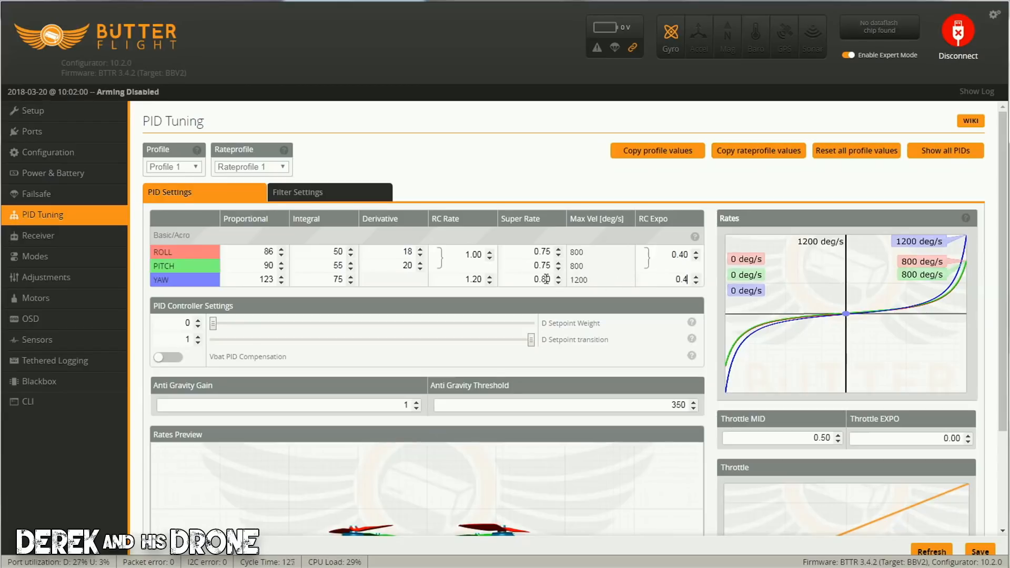
pyautogui.write('0')
# - Set the Anti Gravity Gain to 5.0
pyautogui.scroll(-1, 726, 361)
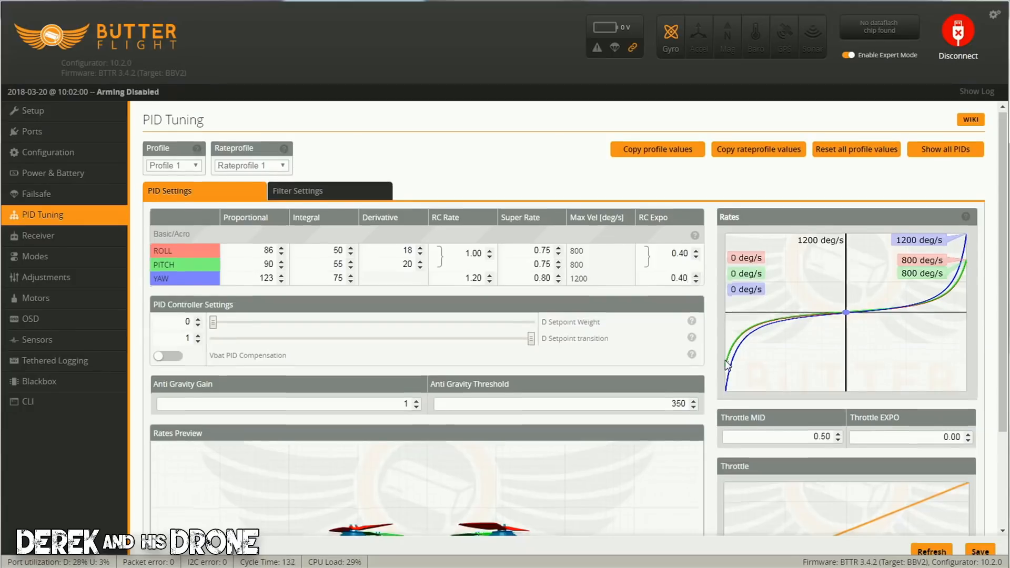
pyautogui.scroll(-2, 725, 360)
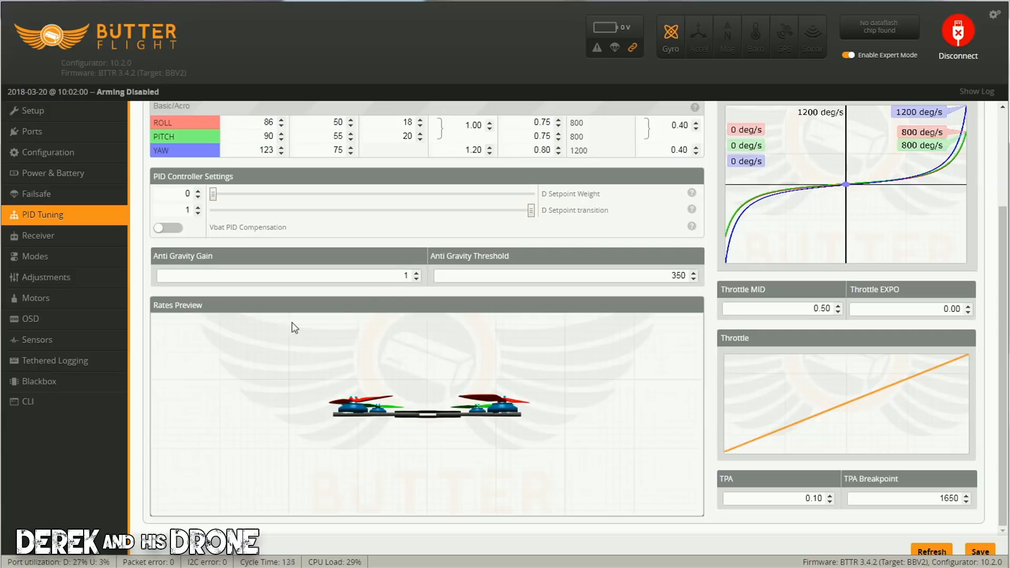
pyautogui.moveTo(410, 275); pyautogui.dragTo(396, 274)
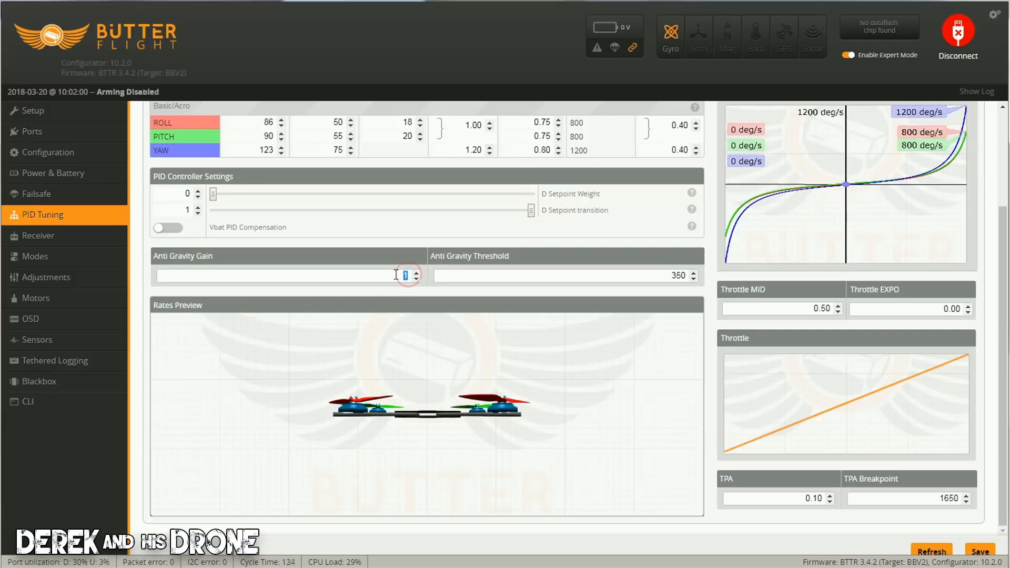
pyautogui.write('5.0')
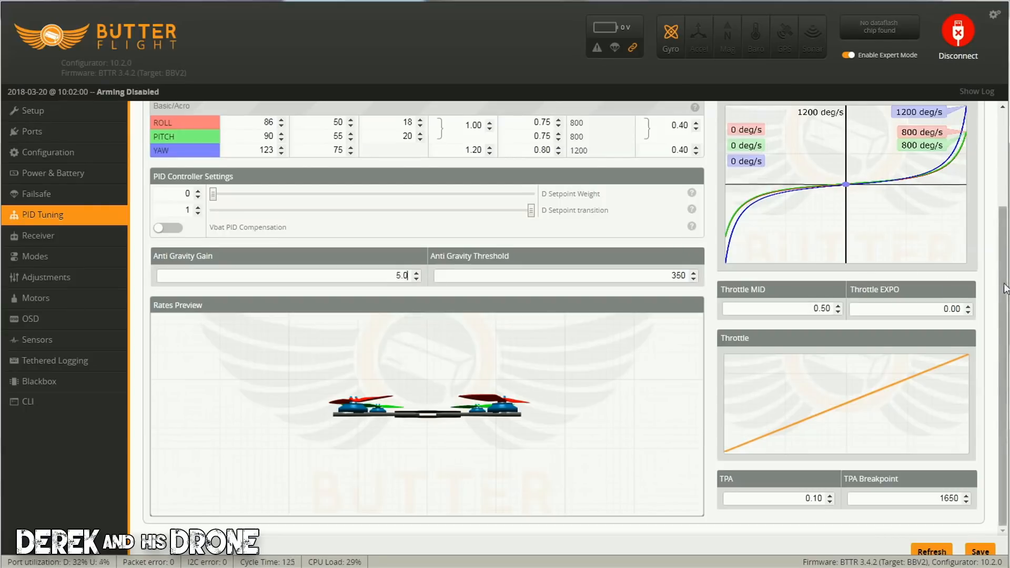
# - Review the PID, rate and Anti Gravity values and save the PID tuning settings to the flight controller
pyautogui.scroll(2, 1000, 192)
pyautogui.scroll(1, 1000, 191)
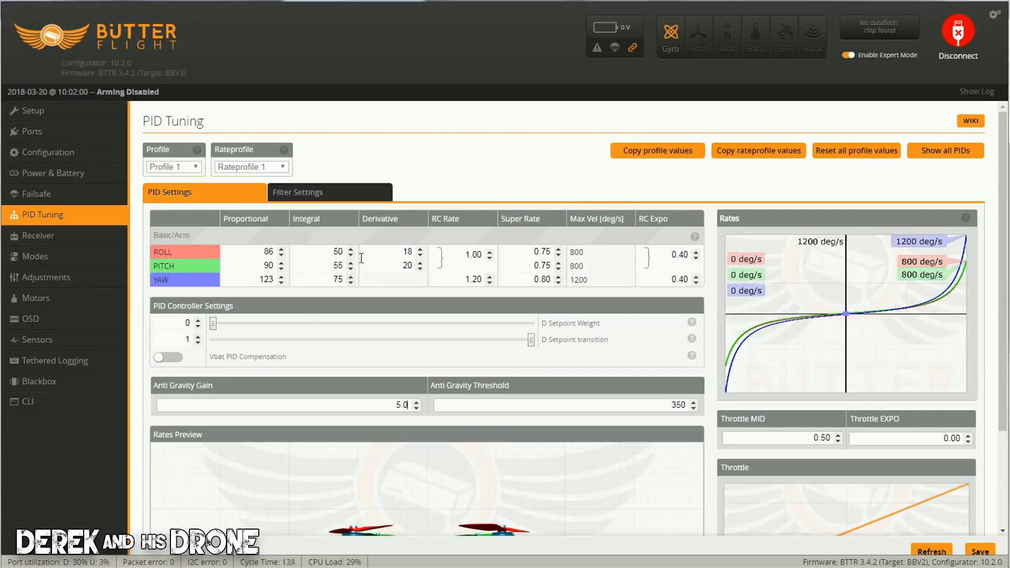
pyautogui.click(968, 554)
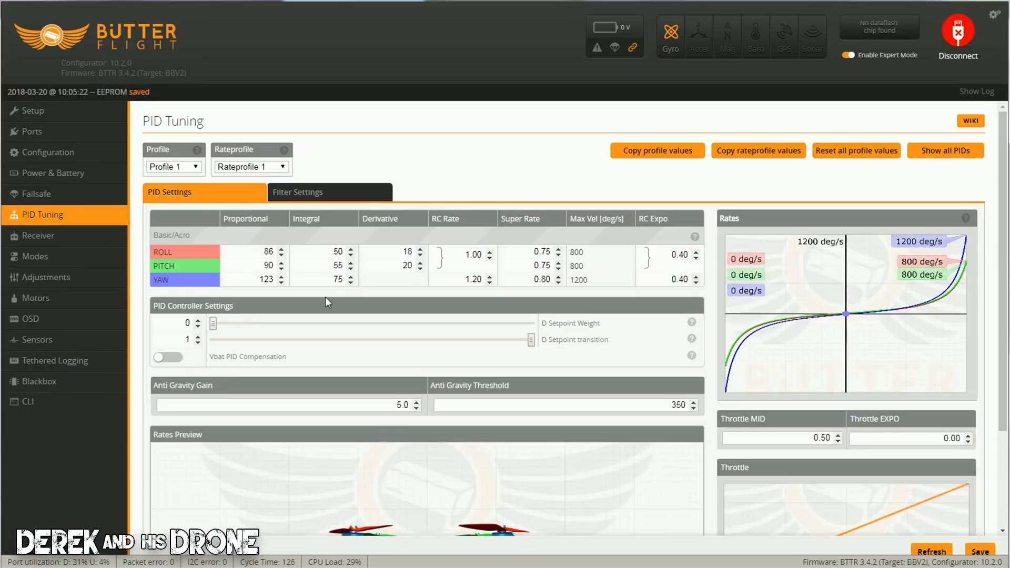
# - Set the receiver's 'Stick High' Threshold to 2000 and save the receiver settings
pyautogui.click(46, 241)
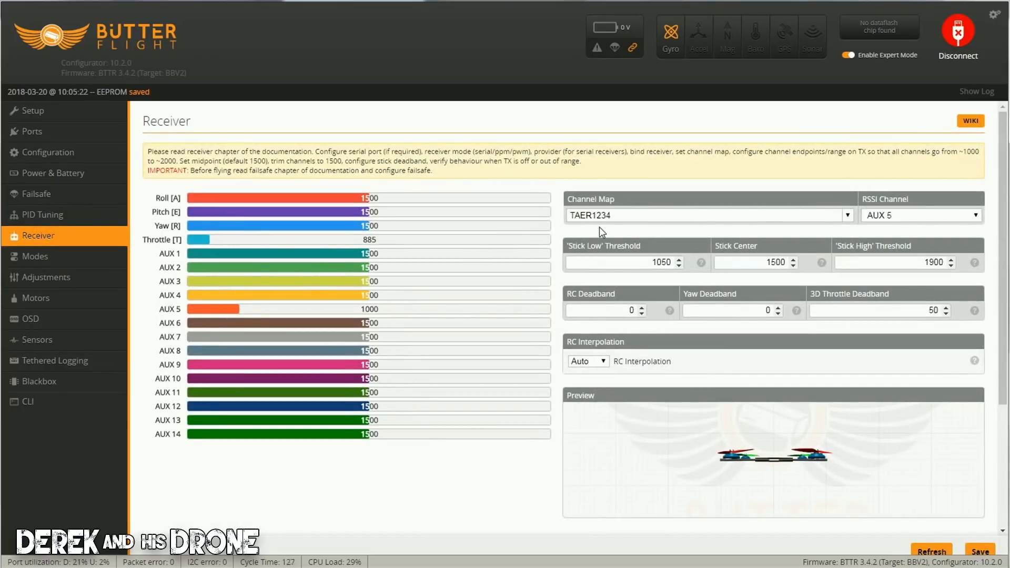
pyautogui.moveTo(627, 215); pyautogui.dragTo(551, 219)
pyautogui.click(908, 217)
pyautogui.doubleClick(897, 260)
pyautogui.write('2000')
pyautogui.scroll(-3, 521, 459)
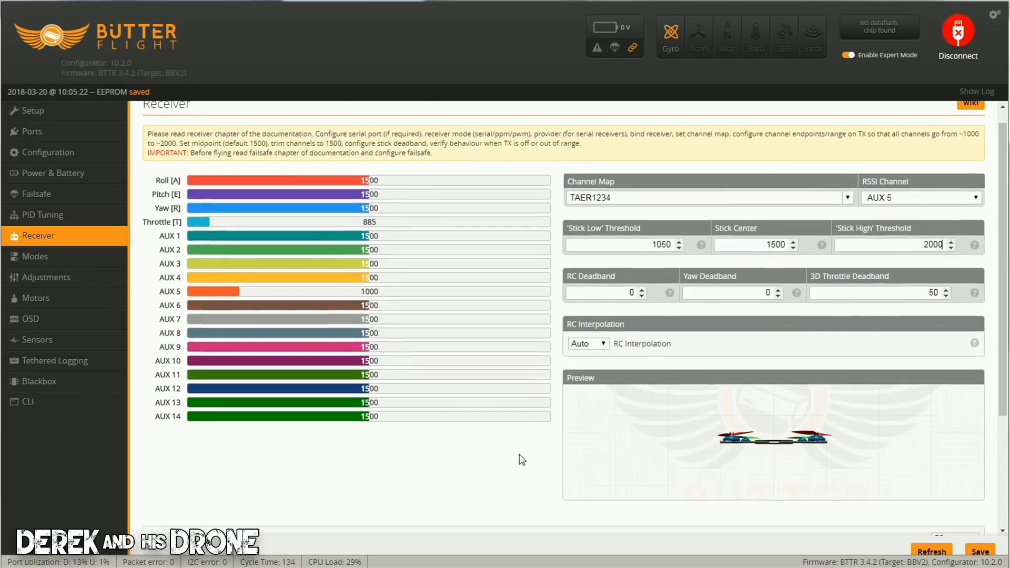
pyautogui.scroll(3, 521, 457)
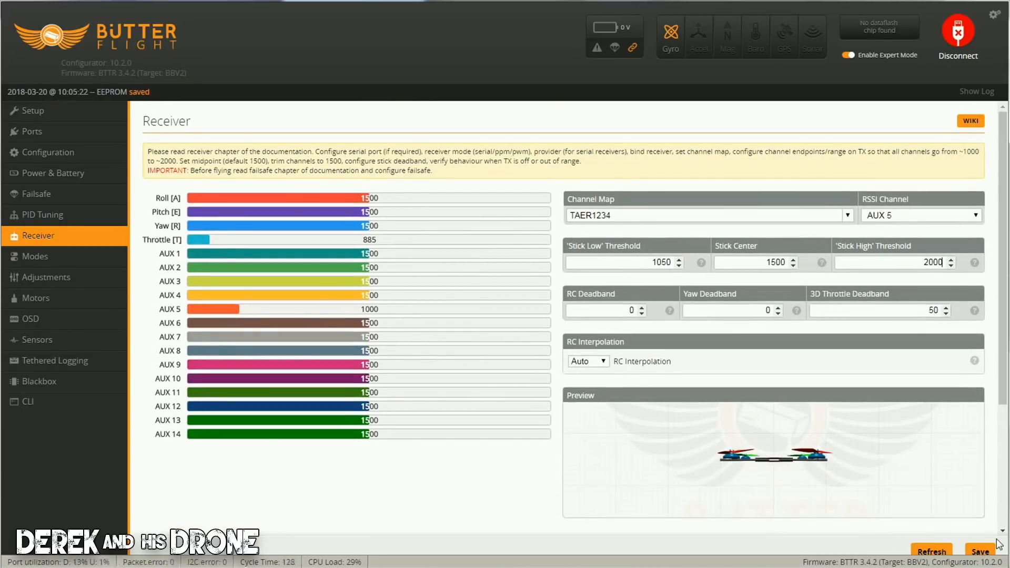
pyautogui.click(980, 551)
# - Add an ARM mode range on AUX 1 from 1700 to 2100 and save the modes
pyautogui.click(52, 258)
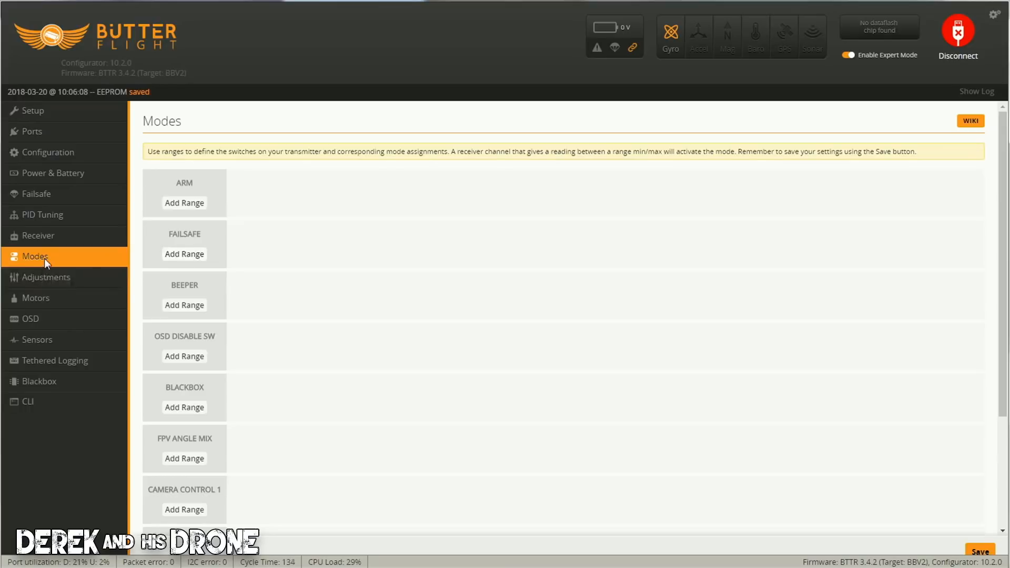
pyautogui.click(188, 202)
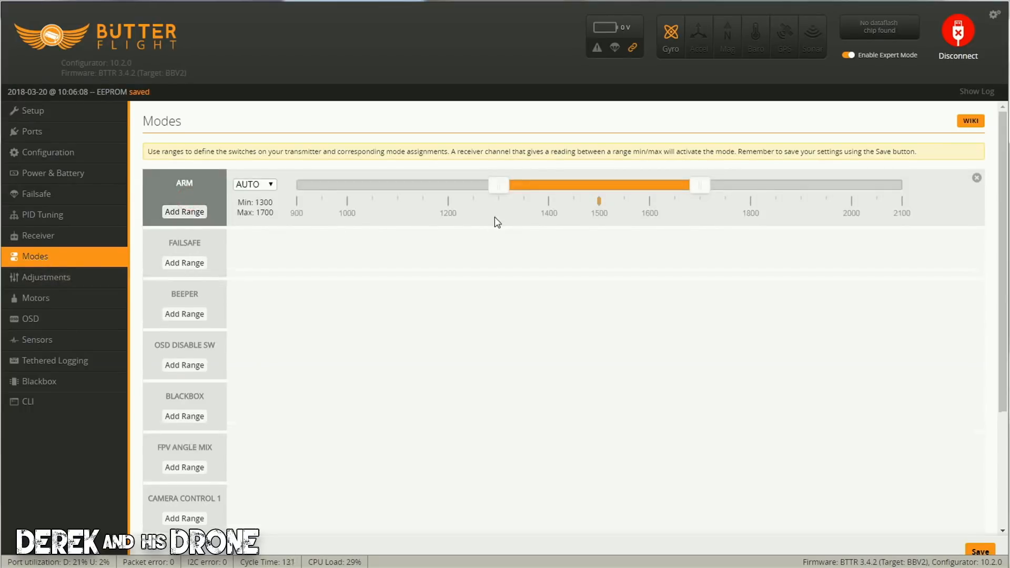
pyautogui.moveTo(546, 184); pyautogui.dragTo(936, 168)
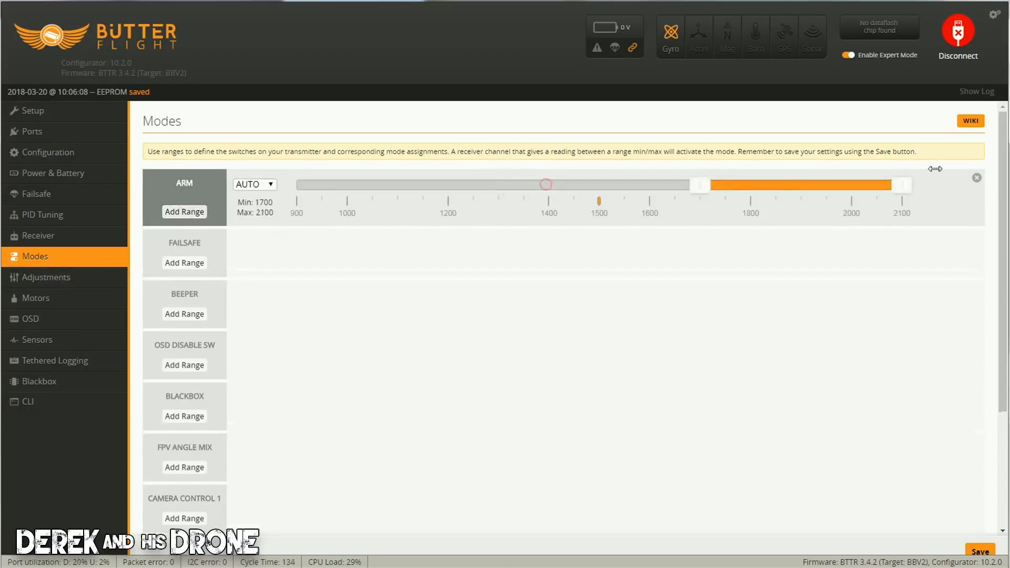
pyautogui.click(268, 186)
pyautogui.click(262, 204)
pyautogui.scroll(-3, 284, 341)
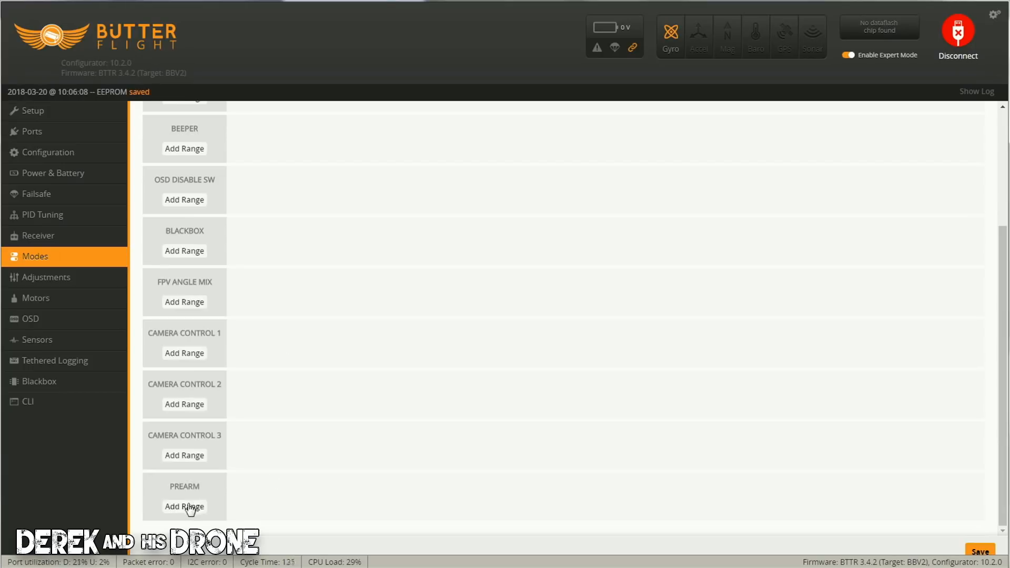
pyautogui.scroll(3, 189, 497)
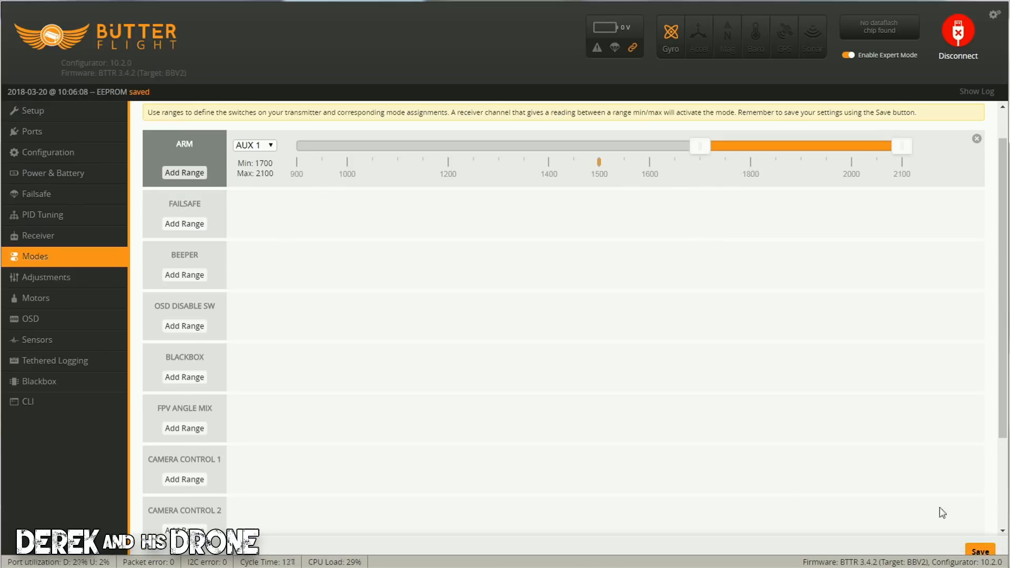
pyautogui.click(987, 557)
# - Load the custom font file large.mcm in the OSD Font Manager and upload it to the flight controller
pyautogui.click(54, 322)
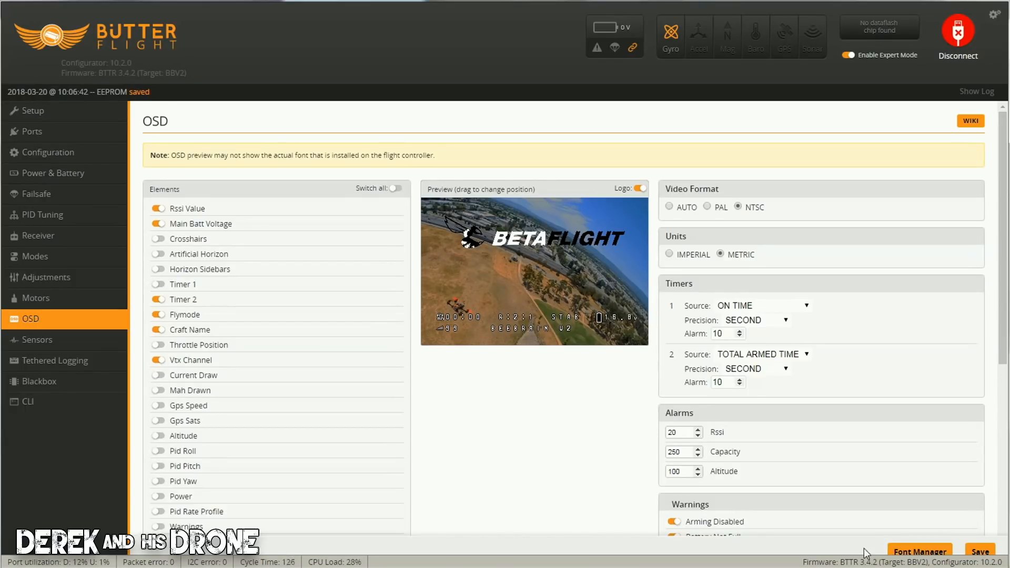
pyautogui.click(920, 552)
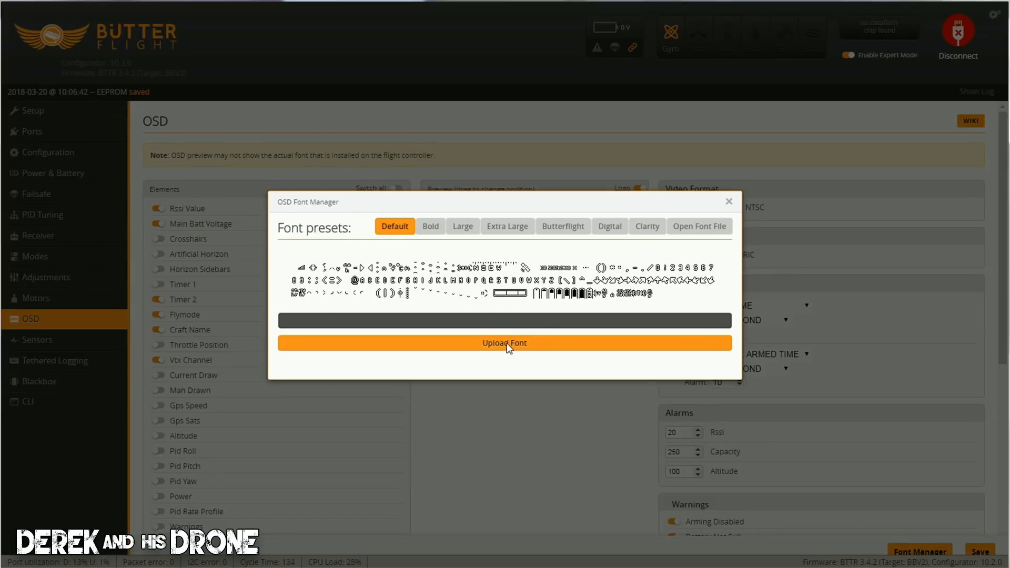
pyautogui.click(460, 231)
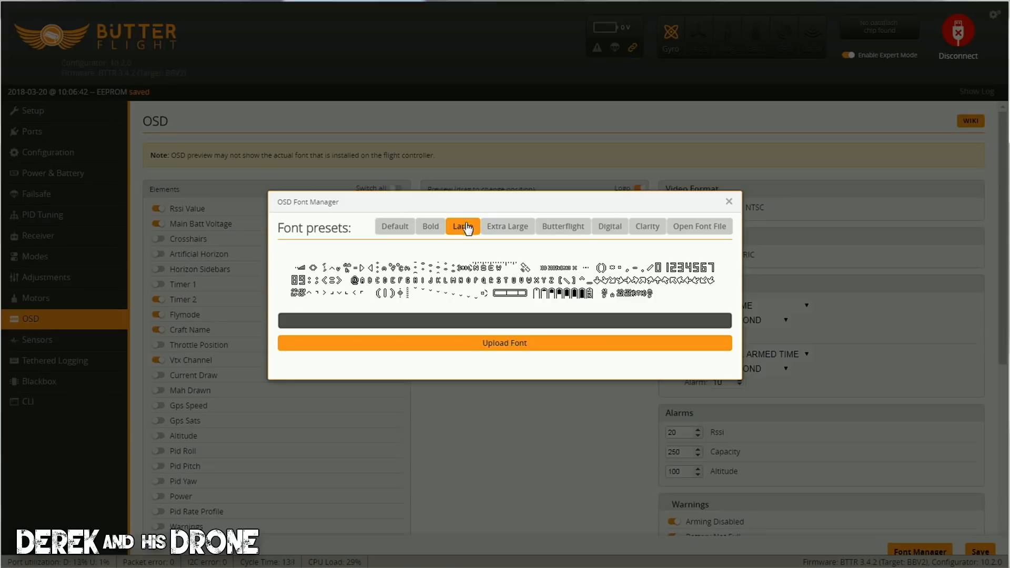
pyautogui.click(703, 230)
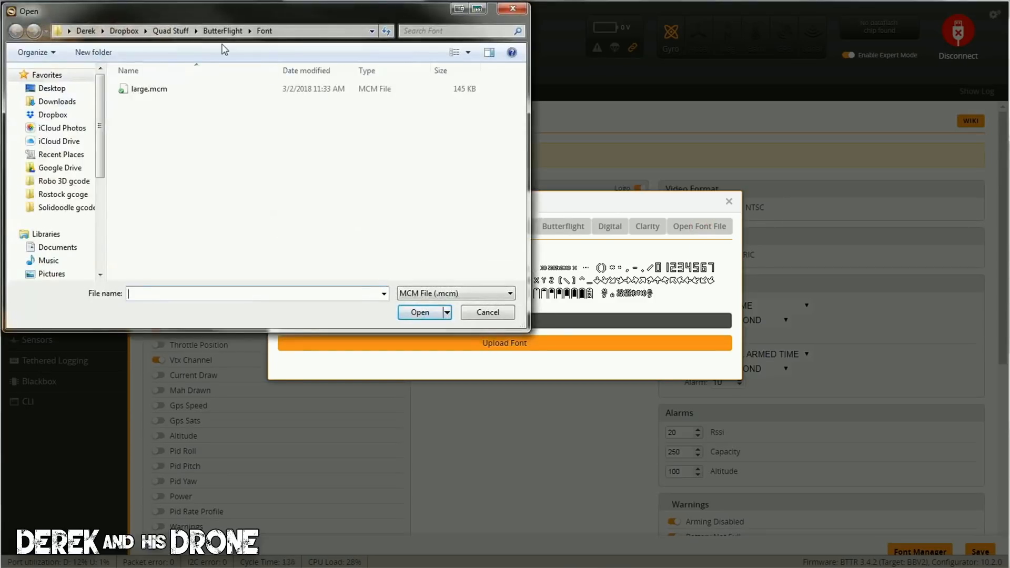
pyautogui.doubleClick(153, 90)
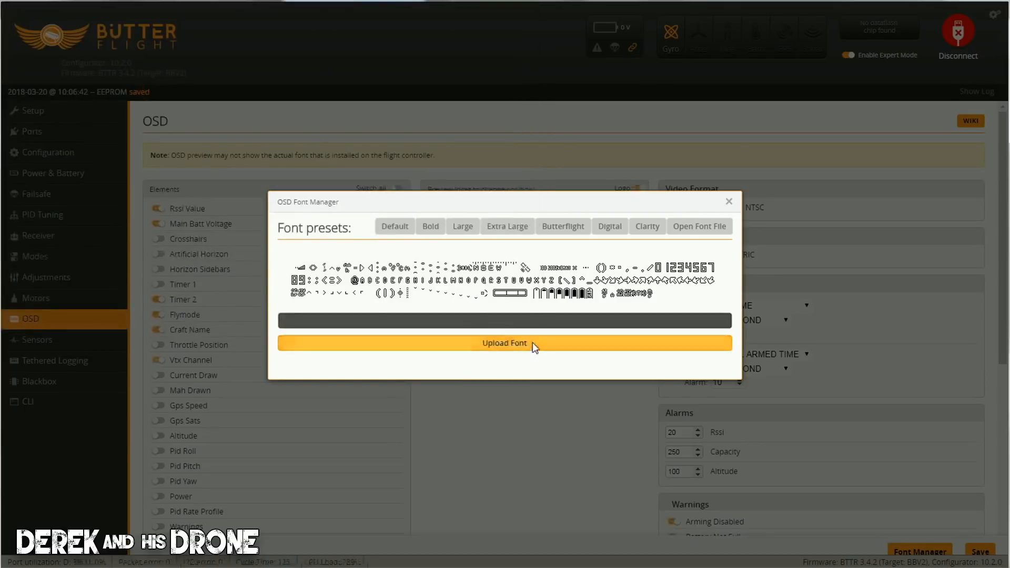
pyautogui.click(499, 346)
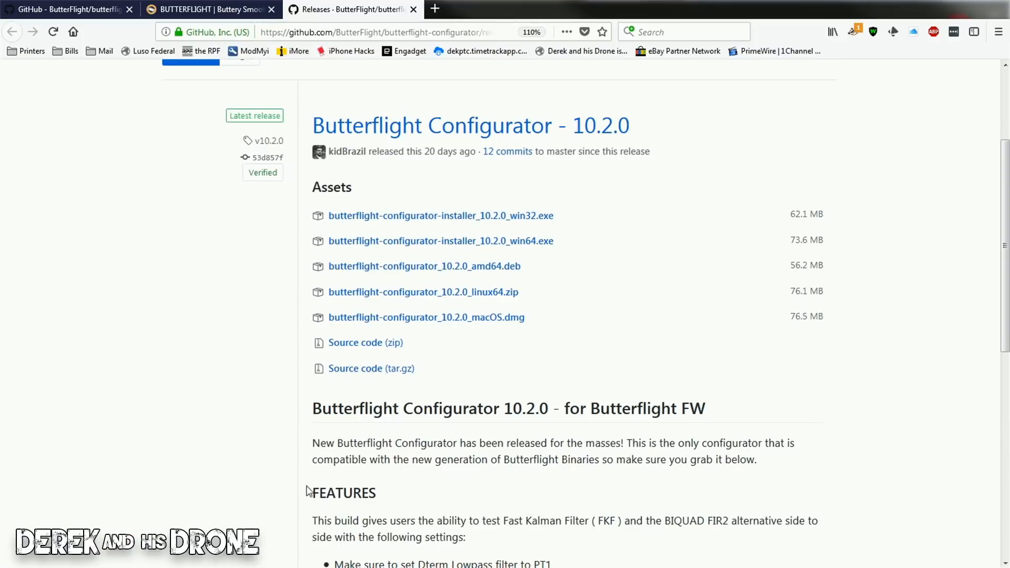
# - Locate the OSD_FONTS-Butterflight.zip download in the Butterflight Configurator 10.2.0 release notes on GitHub
pyautogui.scroll(-8, 403, 479)
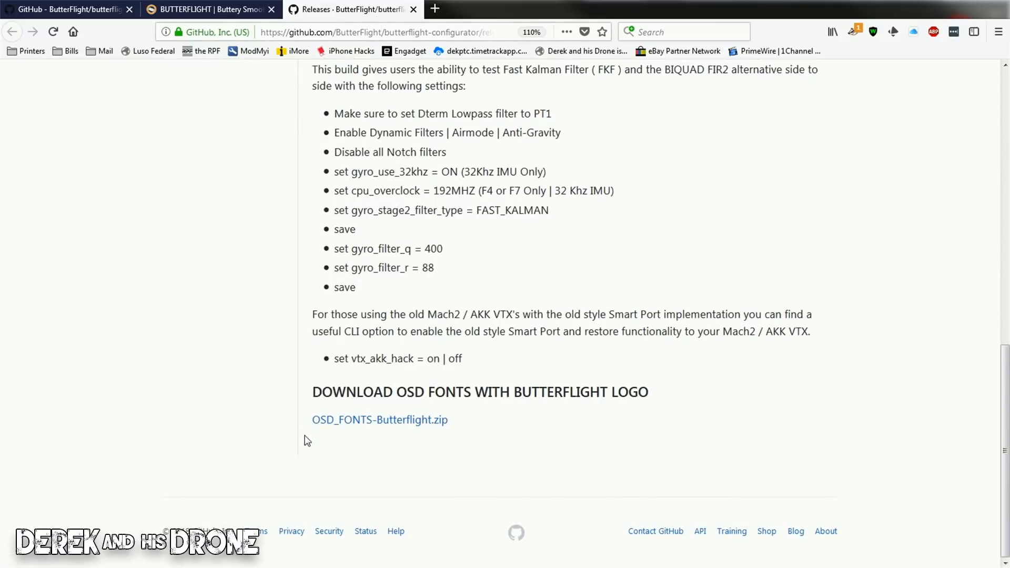
pyautogui.moveTo(458, 421); pyautogui.dragTo(311, 427)
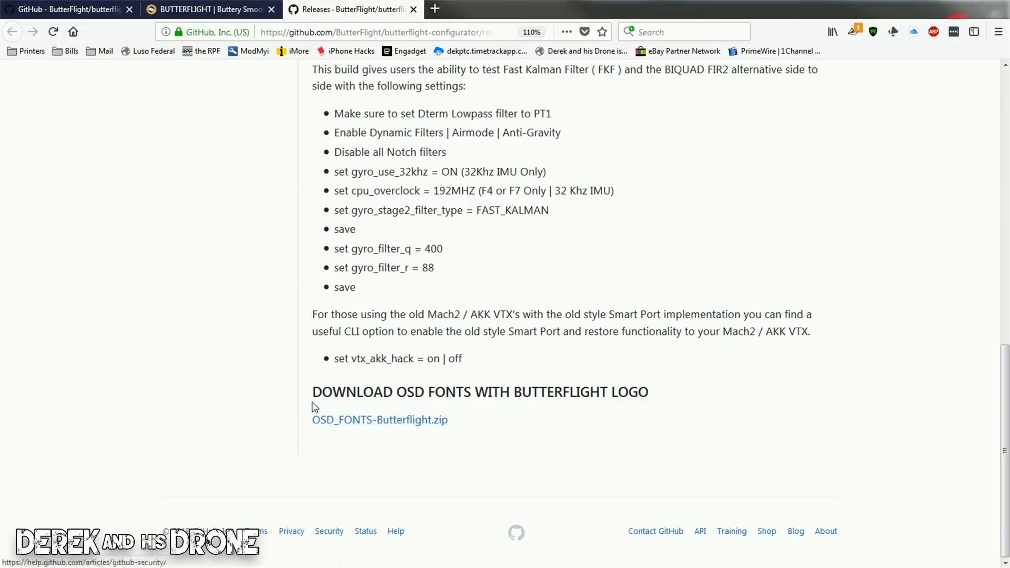
# - Switch back to Butterflight Configurator, reconnect the flight controller and open its OSD settings
pyautogui.hotkey('alt', 'Tab')
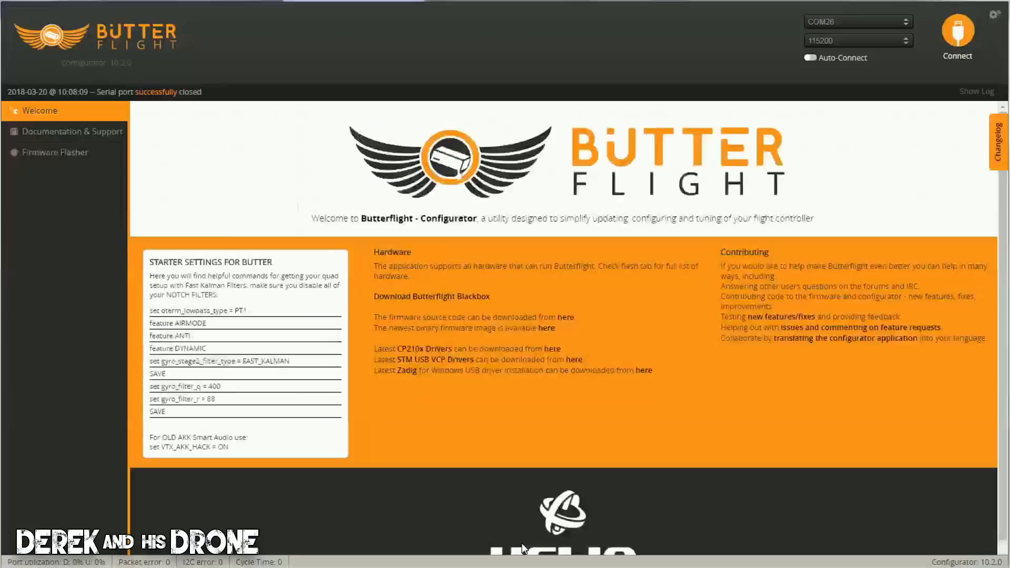
pyautogui.click(955, 42)
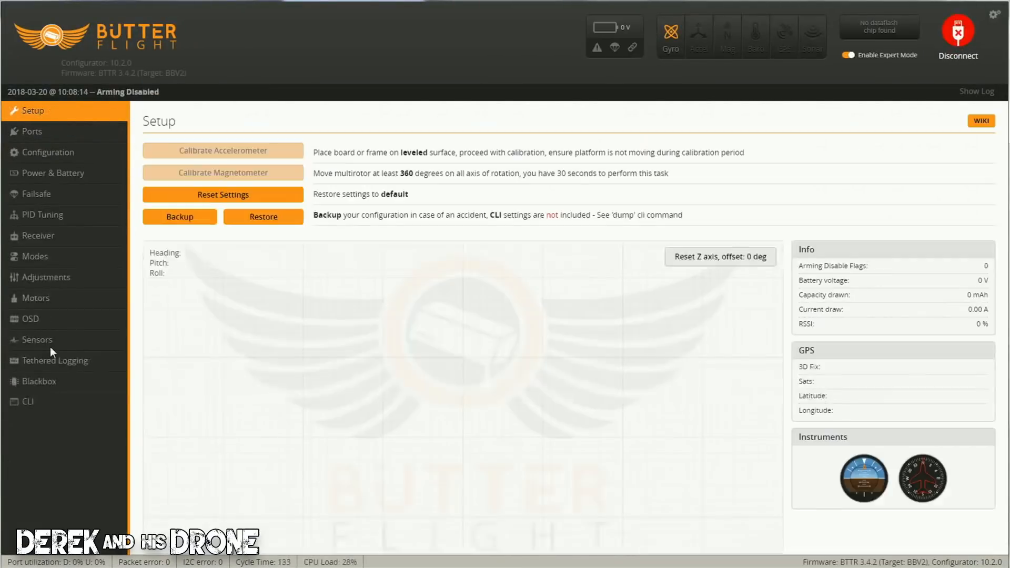
pyautogui.click(42, 319)
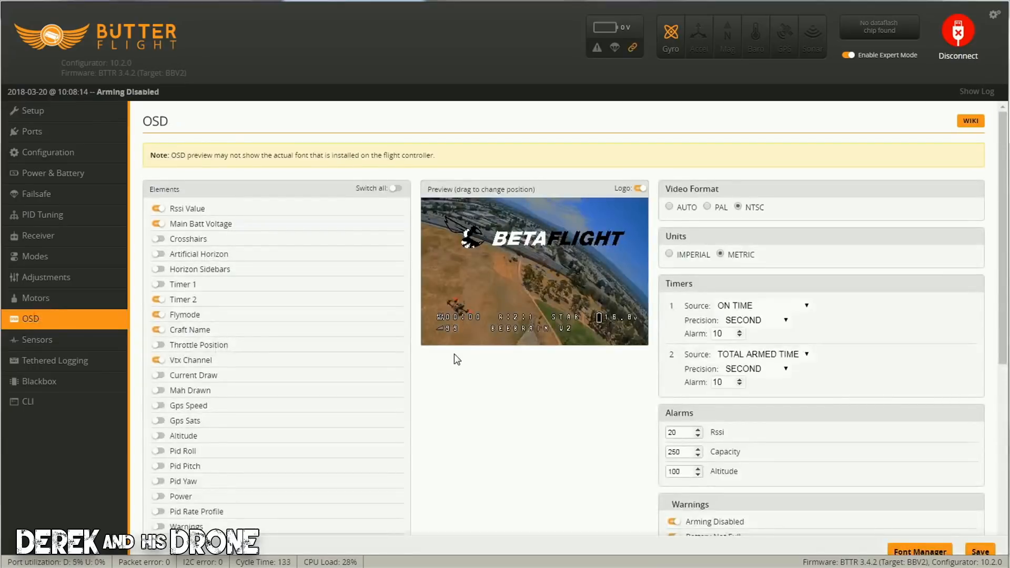